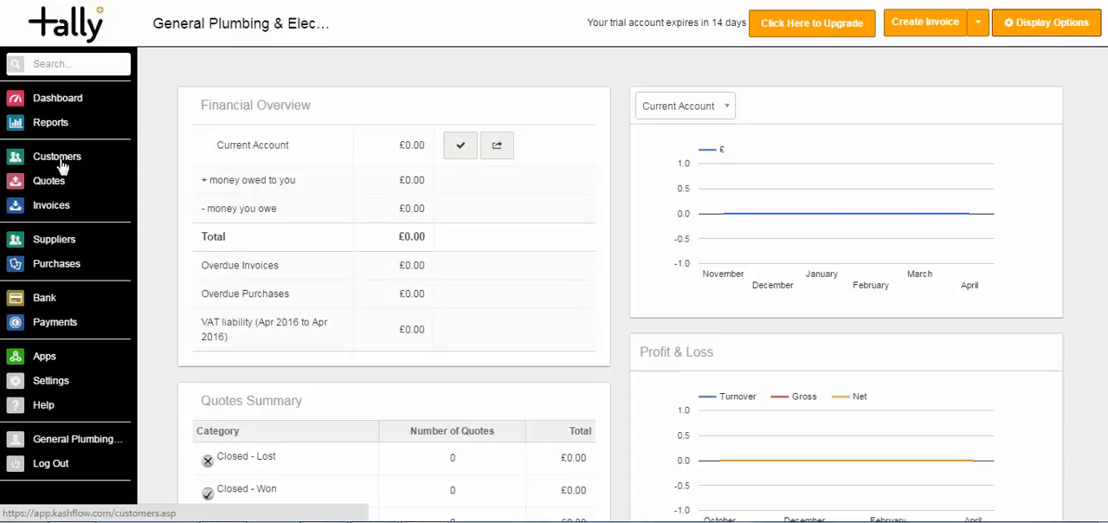
- Create a customer record with the customer's full name, keeping the suggested code and the option to create a new invoice
left_click(61, 164)
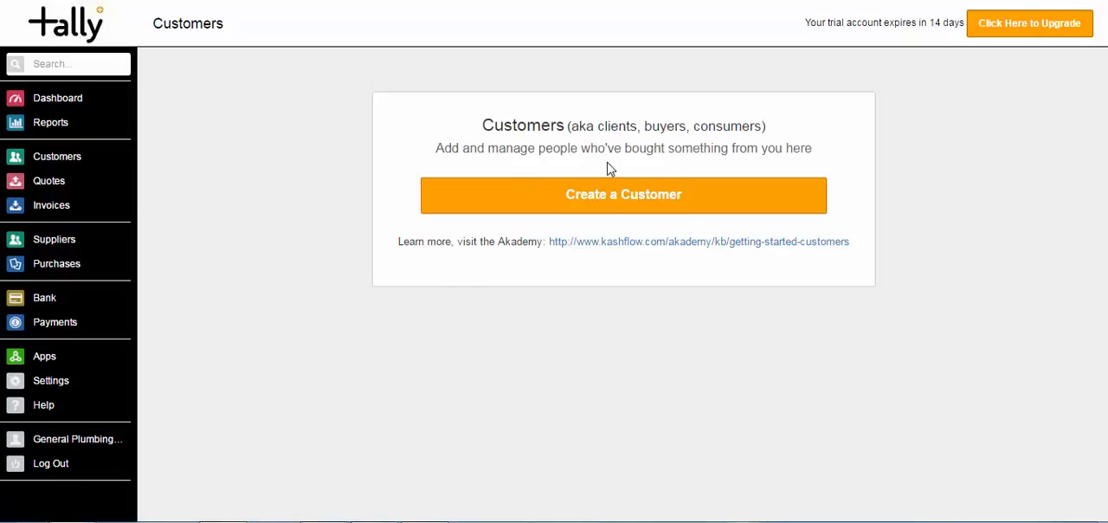
left_click(596, 209)
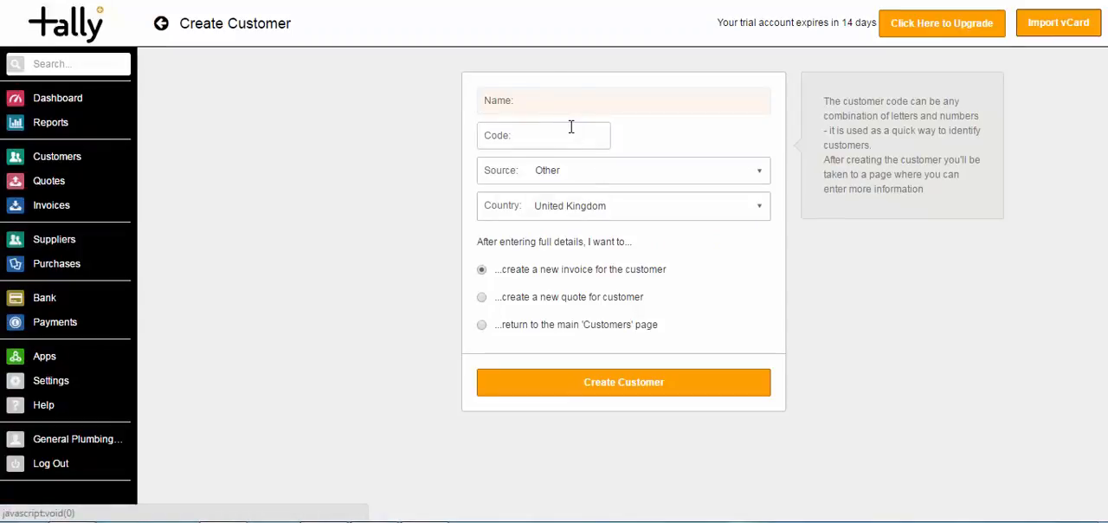
type("Jo")
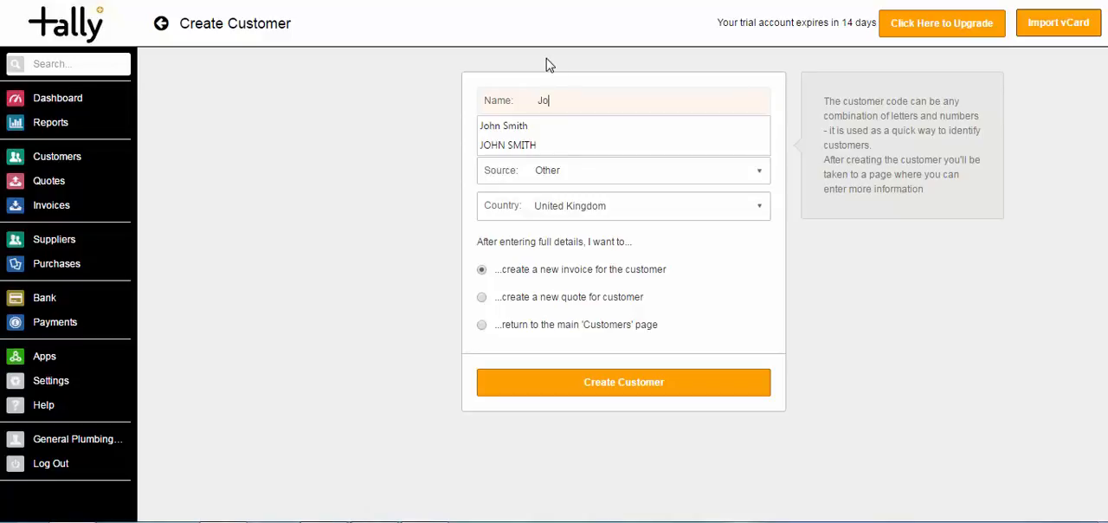
type("hn Smith")
key("Tab")
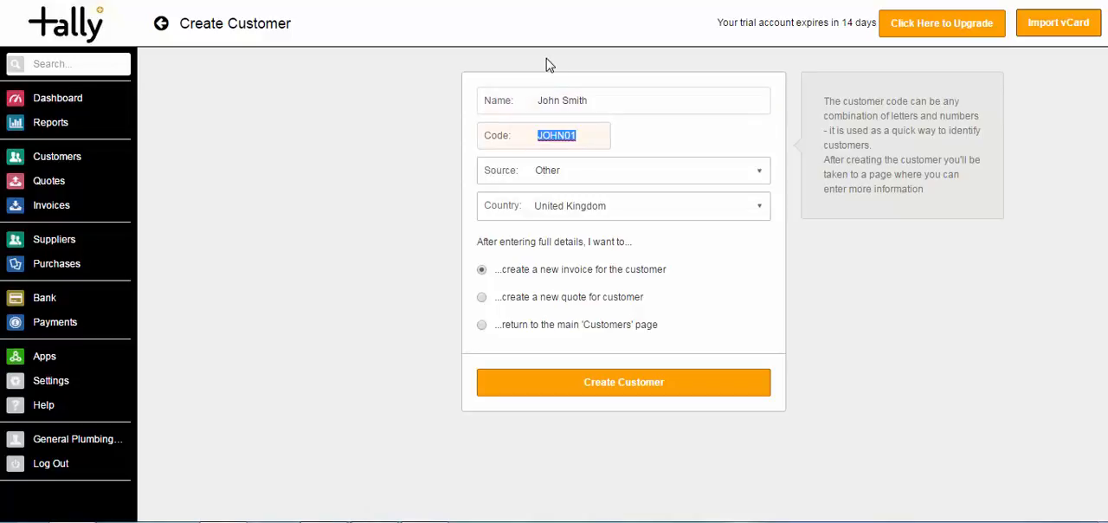
left_click(590, 138)
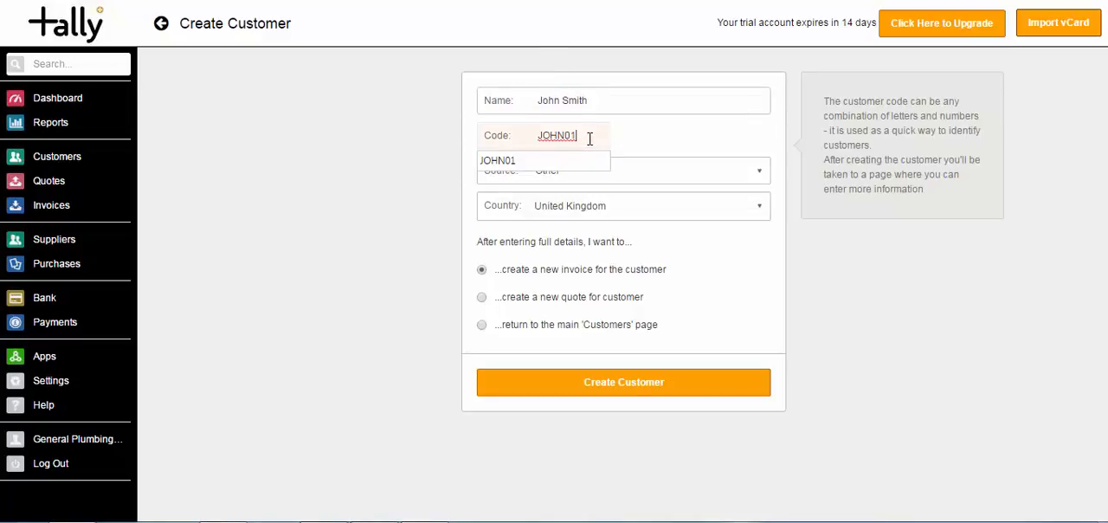
double_click(571, 139)
left_click(655, 137)
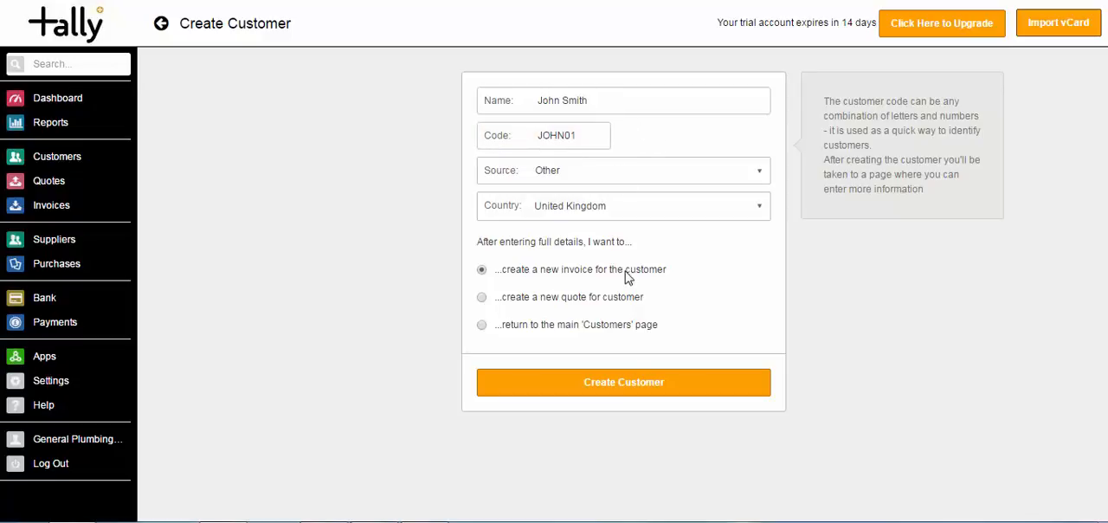
left_click(628, 385)
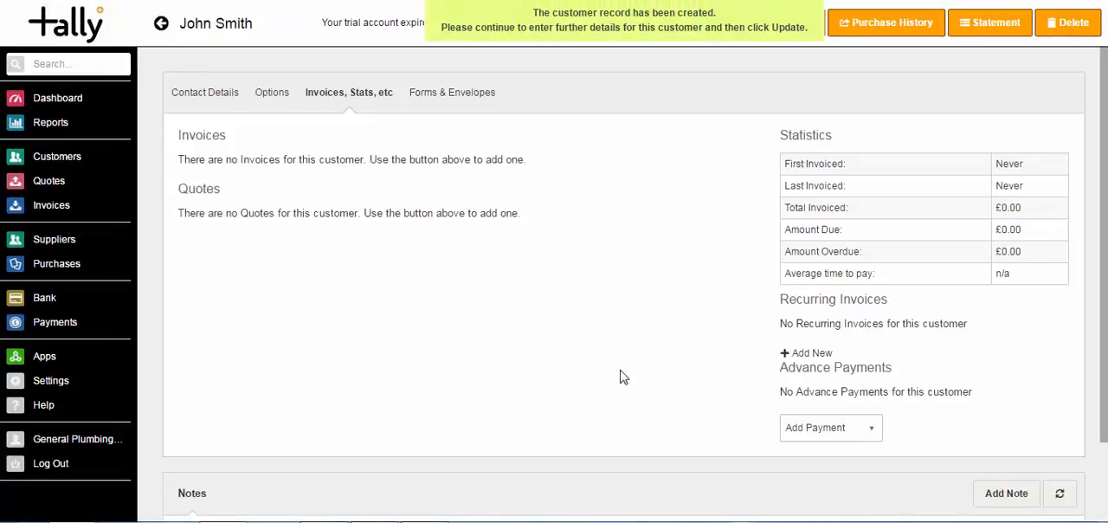
- Examine the address, post code and contact name fields in the customer's contact details
left_click(235, 102)
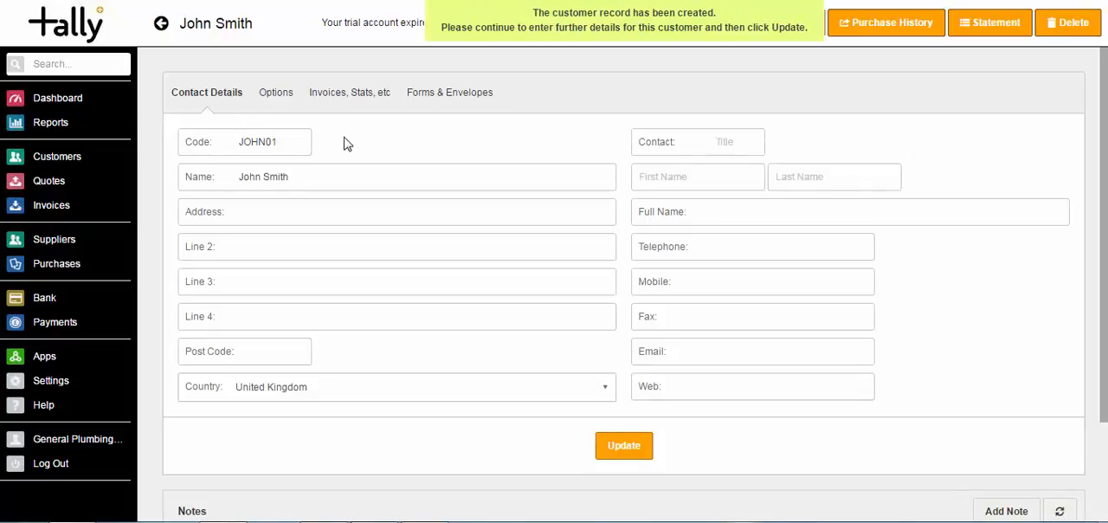
left_click(348, 214)
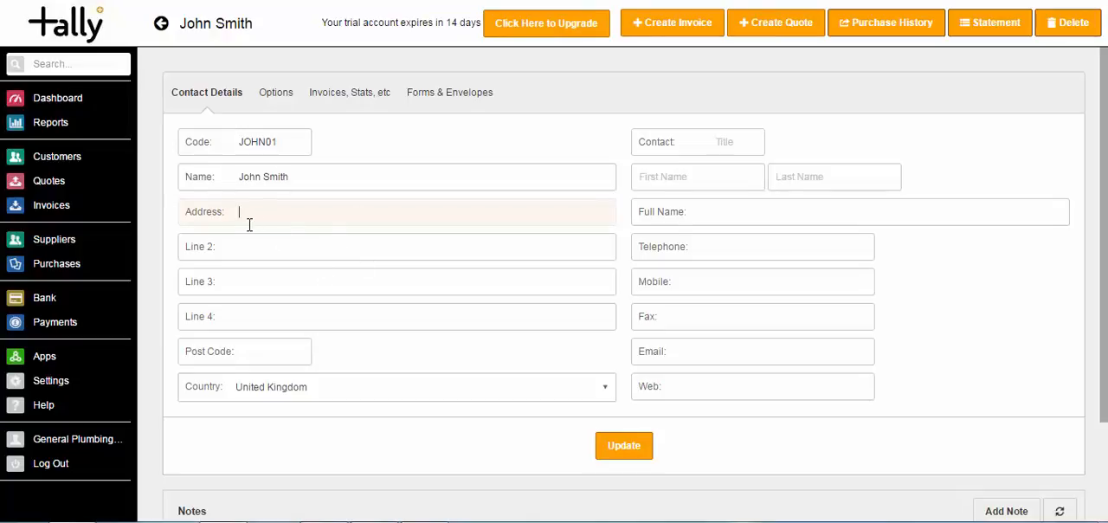
left_click(257, 355)
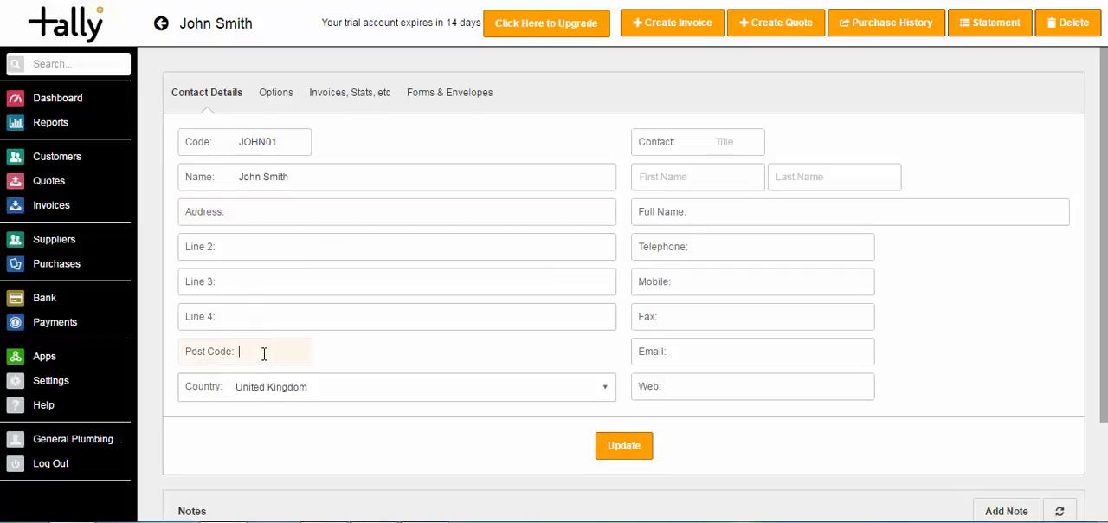
left_click(708, 176)
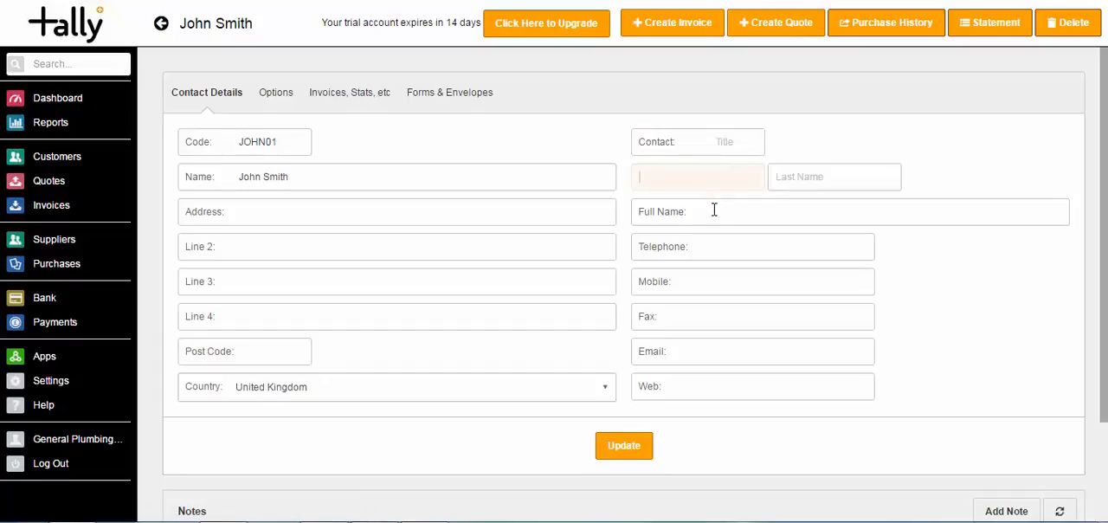
left_click(714, 212)
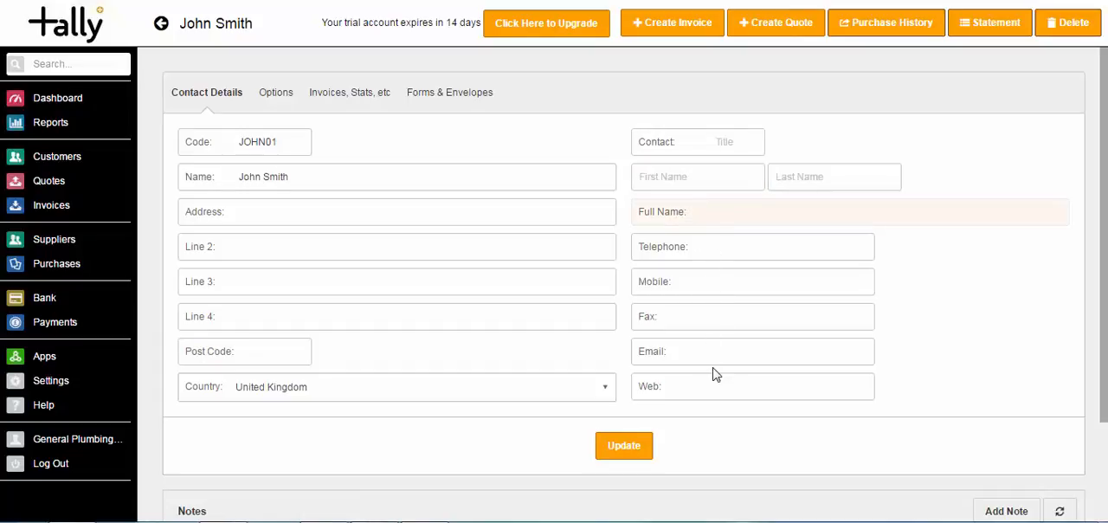
- Open the customer's options and examine the default email template choices
left_click(277, 100)
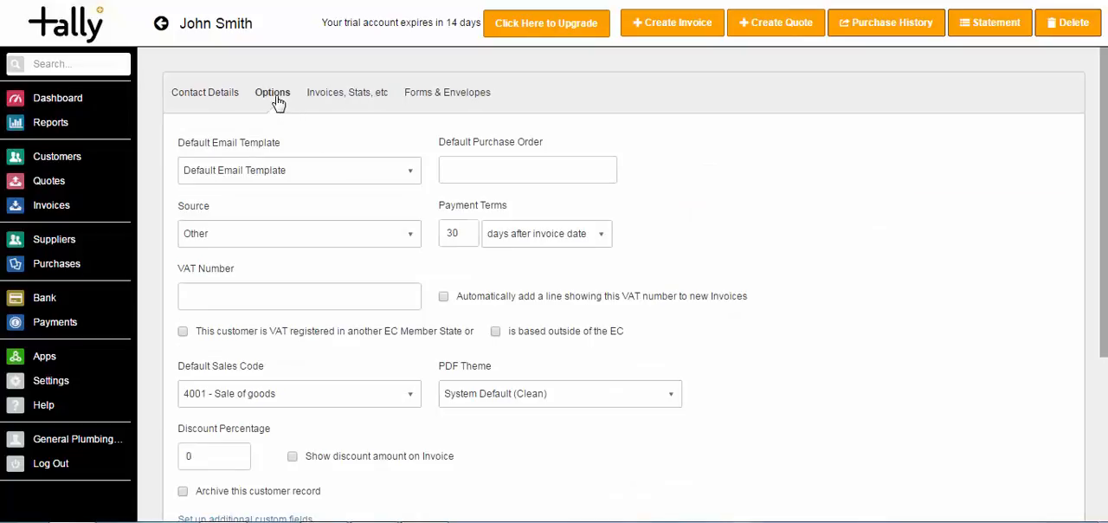
left_click(411, 178)
left_click(411, 178)
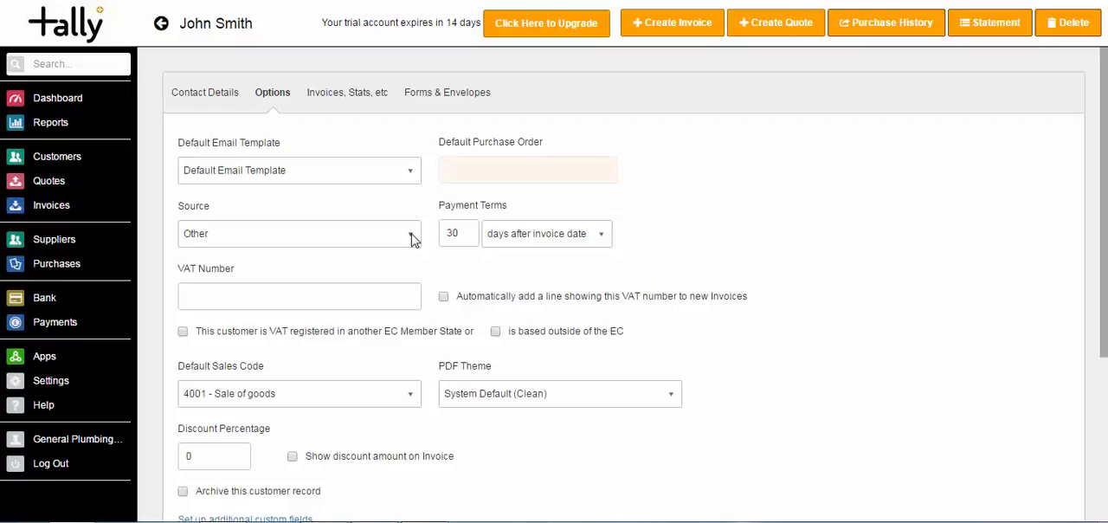
- Set the payment terms to 7 days after invoice date and enable automatically adding the VAT number line to new invoices
left_click(464, 238)
left_click(464, 238)
left_click(464, 239)
left_click(464, 238)
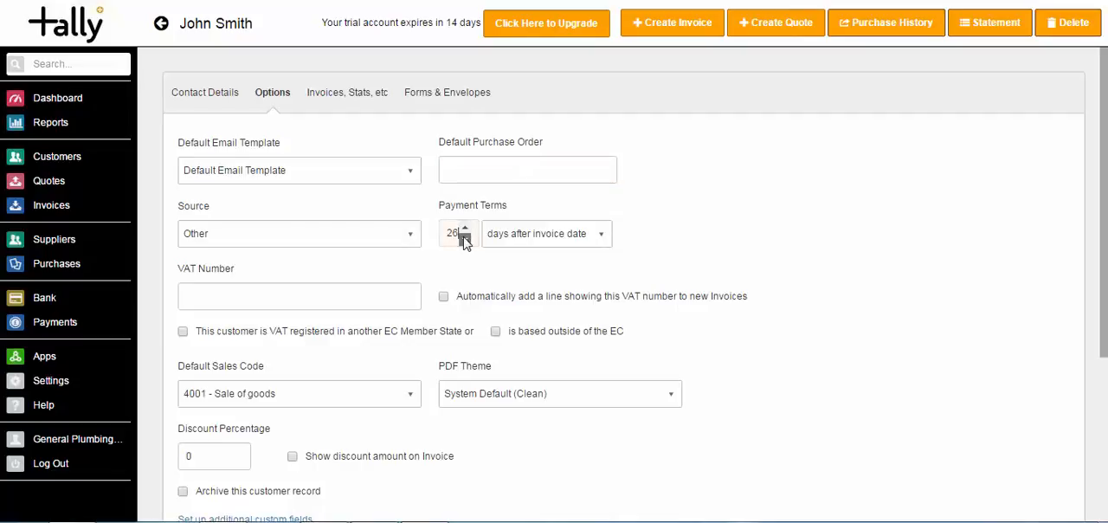
left_click(464, 225)
left_click(465, 226)
left_click_drag(447, 232, 459, 234)
type("7")
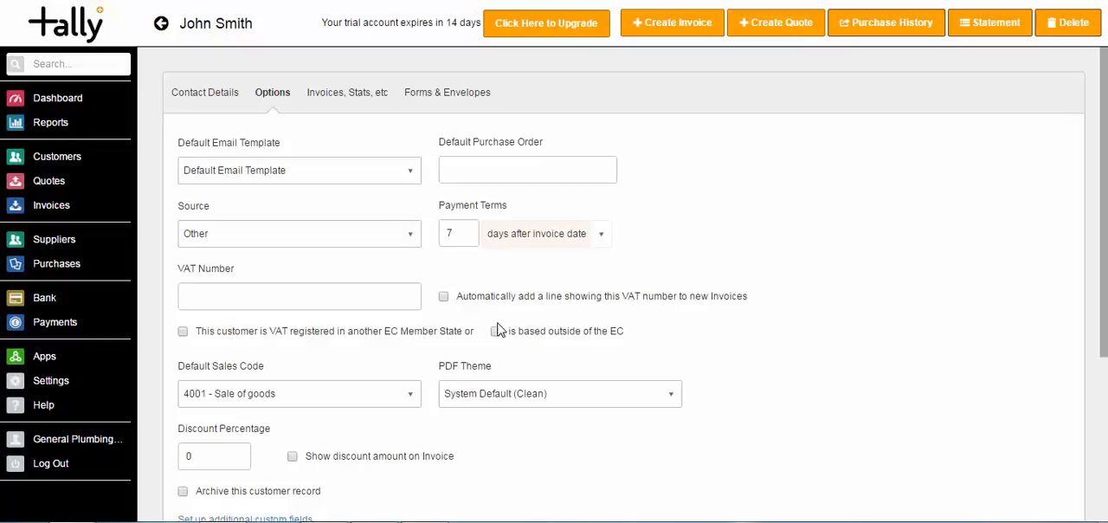
left_click(211, 297)
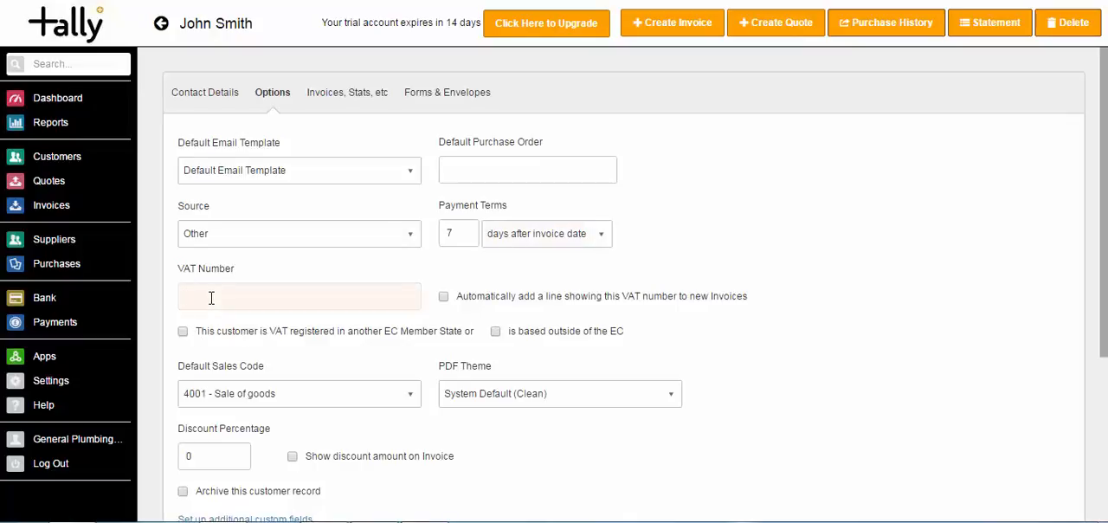
left_click(444, 297)
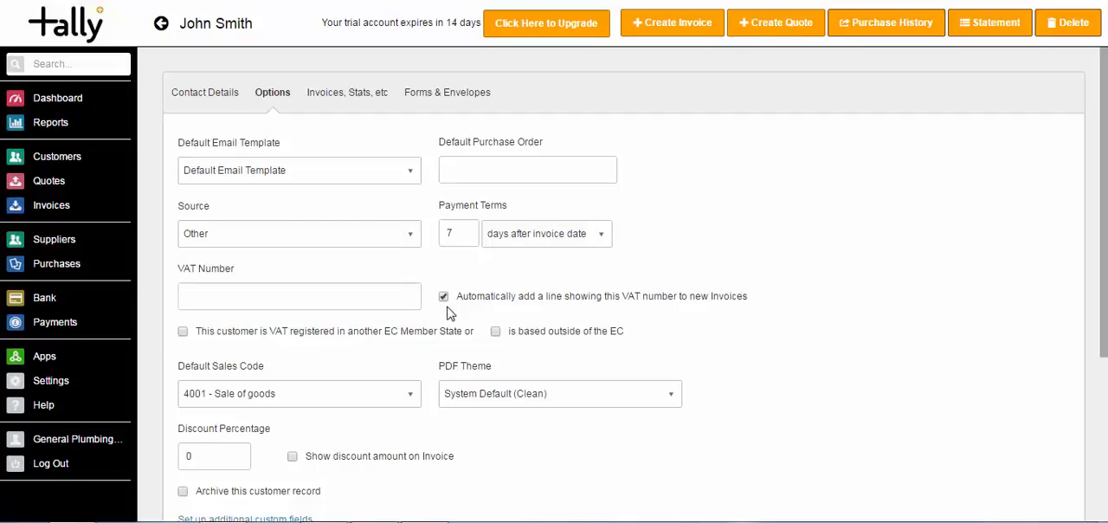
- Examine the choices for the customer's default sales code and PDF theme
scroll(1054, 289, "down", 2)
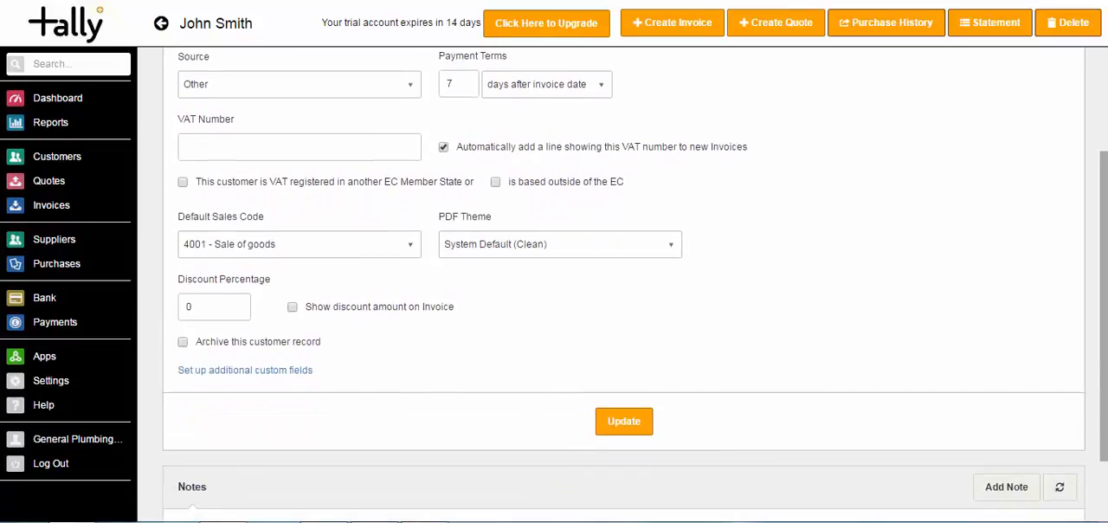
left_click(408, 249)
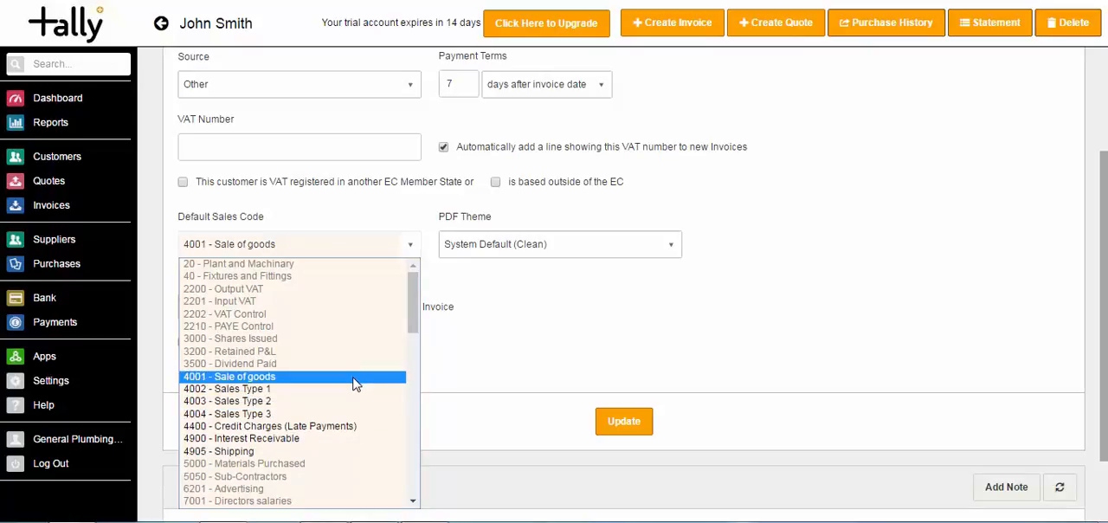
left_click(497, 313)
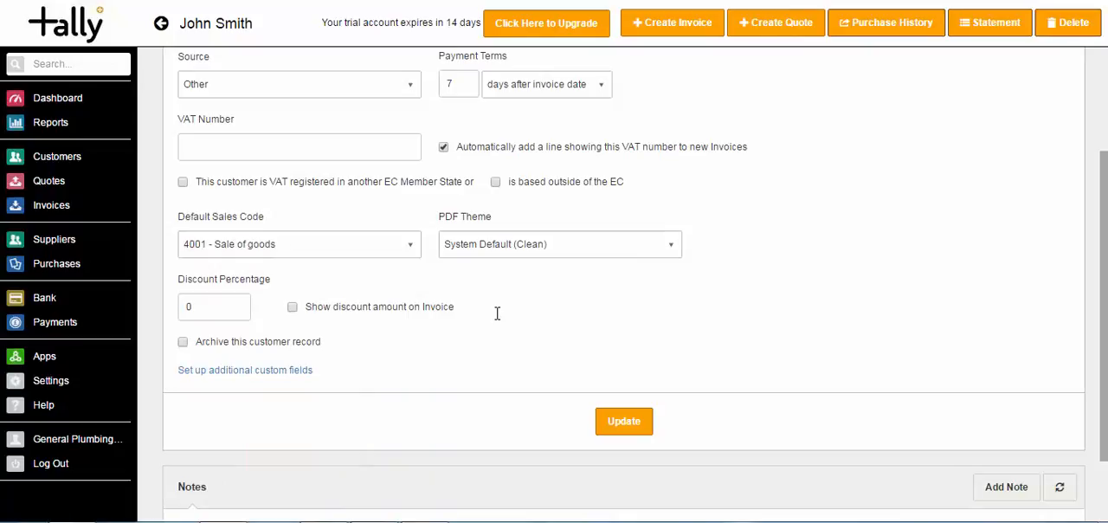
left_click(538, 250)
left_click(537, 250)
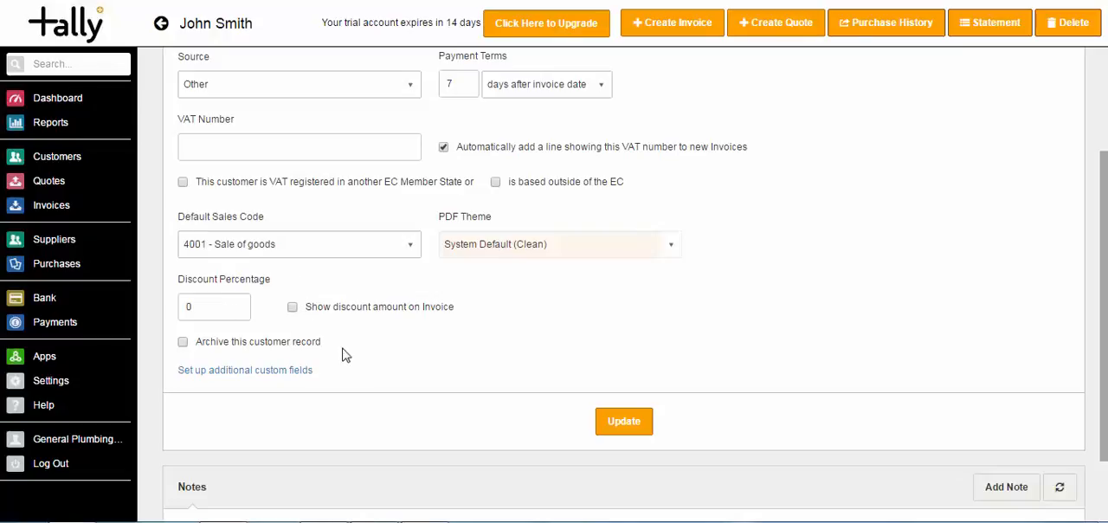
- In the additional custom fields setup, name text fields 1 and 2 Birthday and Hobbies, discarding the unsaved option changes
left_click(255, 370)
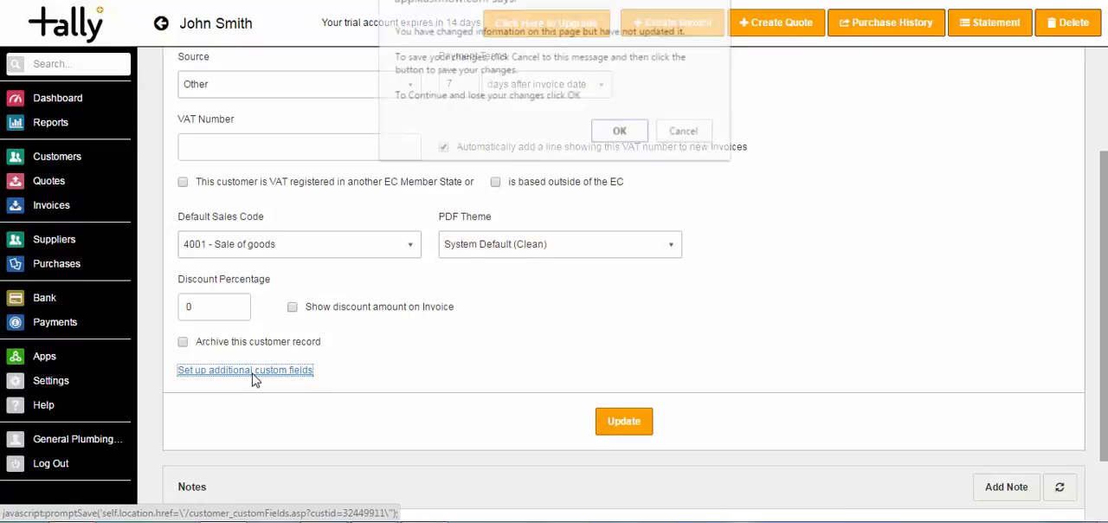
left_click(606, 138)
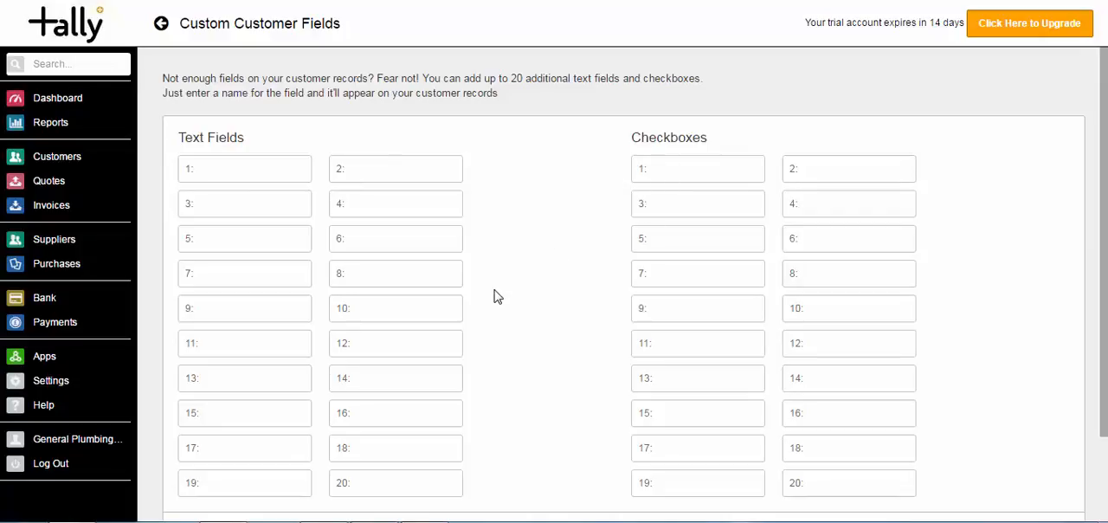
left_click(243, 167)
type("Birthday")
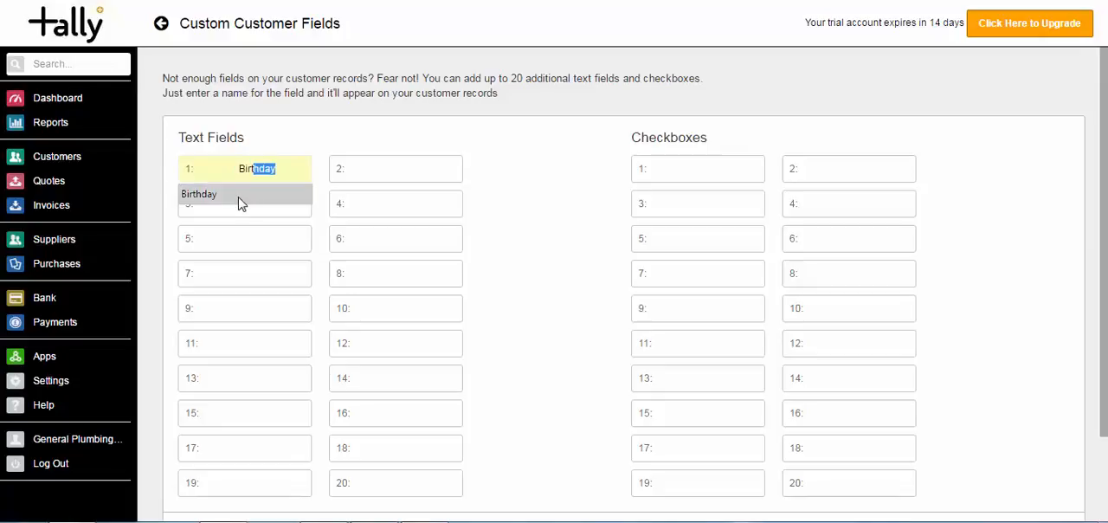
left_click(241, 195)
left_click(369, 172)
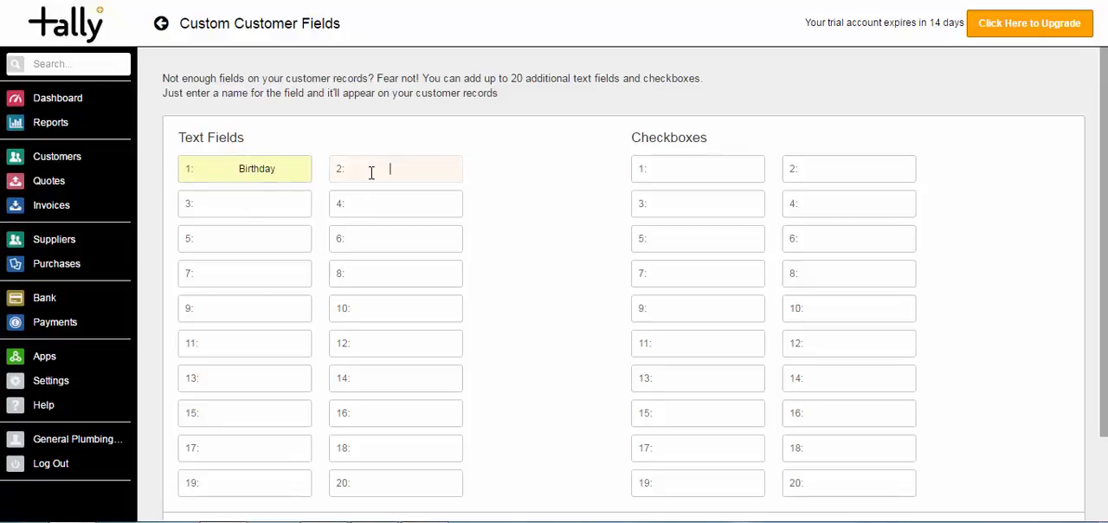
type("Hoobies")
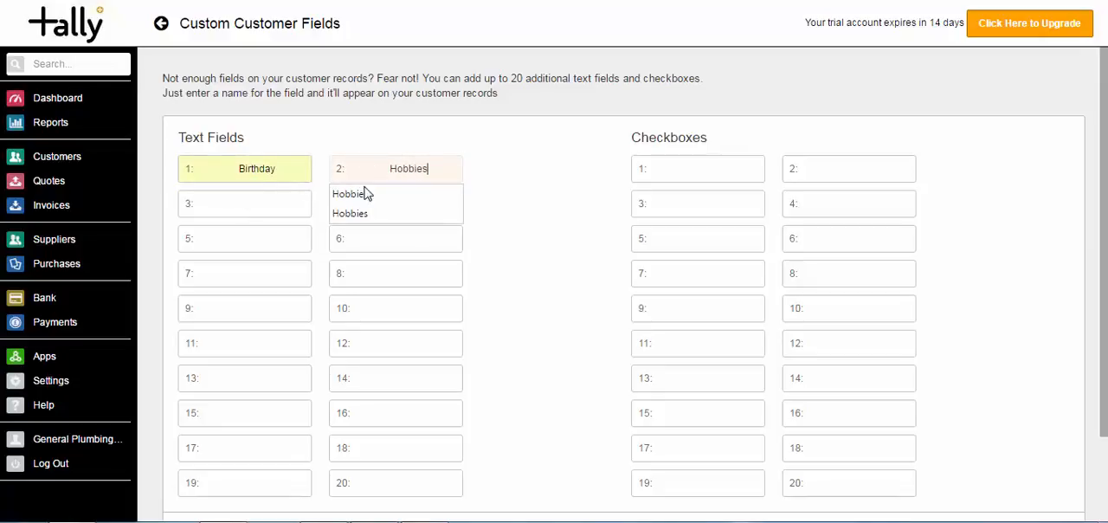
left_click(364, 190)
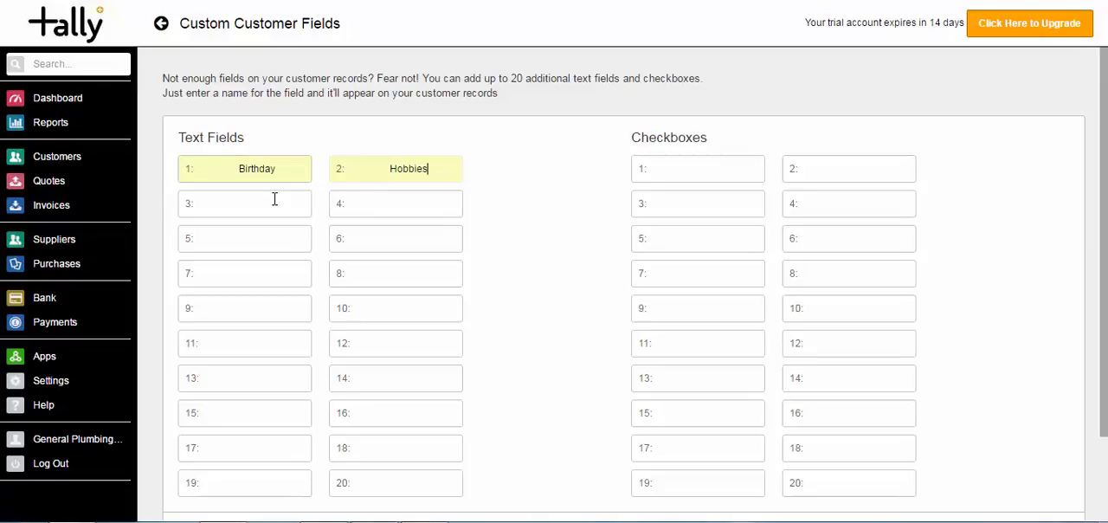
- Name the first custom checkbox Priority Customer and save the custom field settings
left_click(670, 170)
type("Priority Custom")
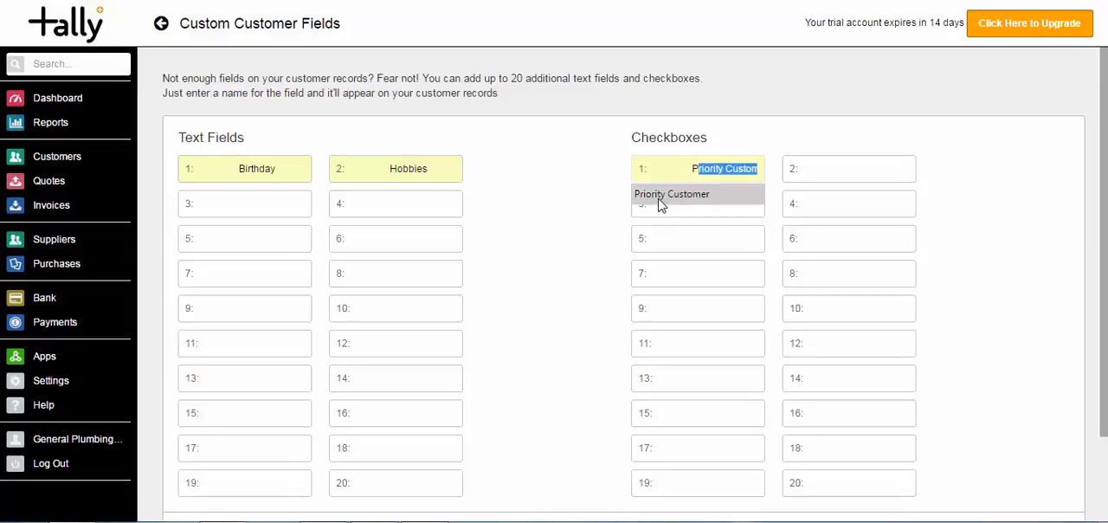
left_click(662, 196)
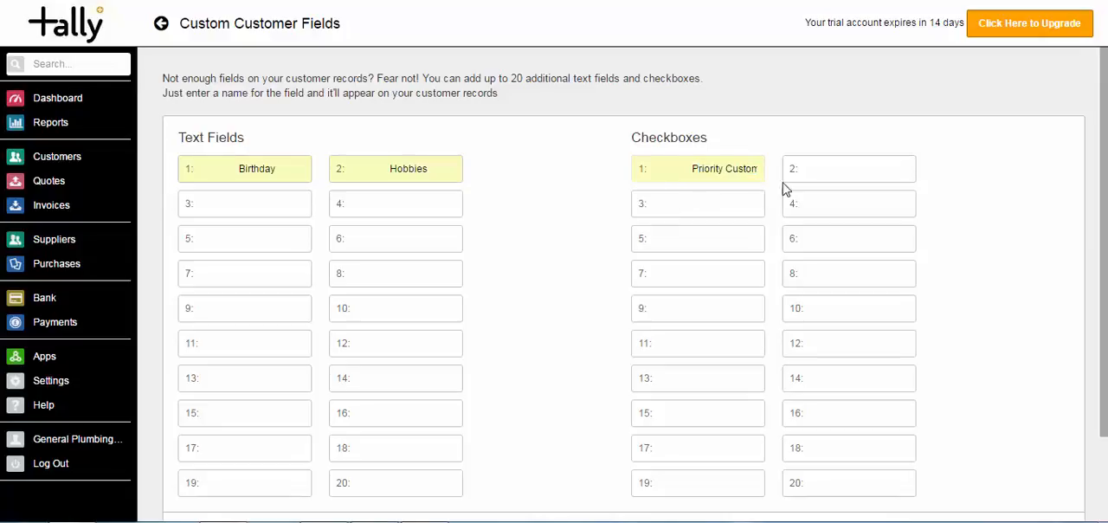
scroll(1100, 325, "down", 1)
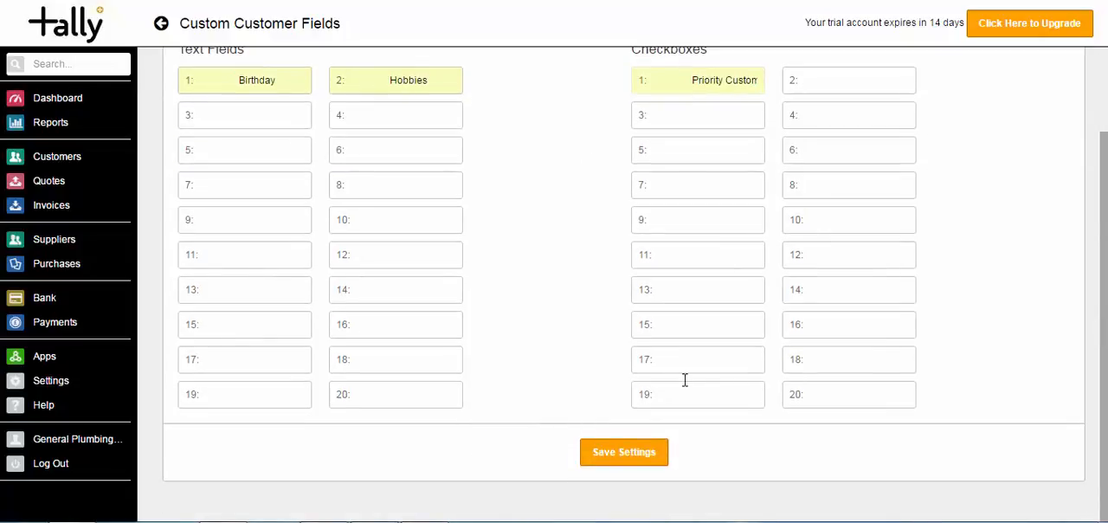
left_click(597, 457)
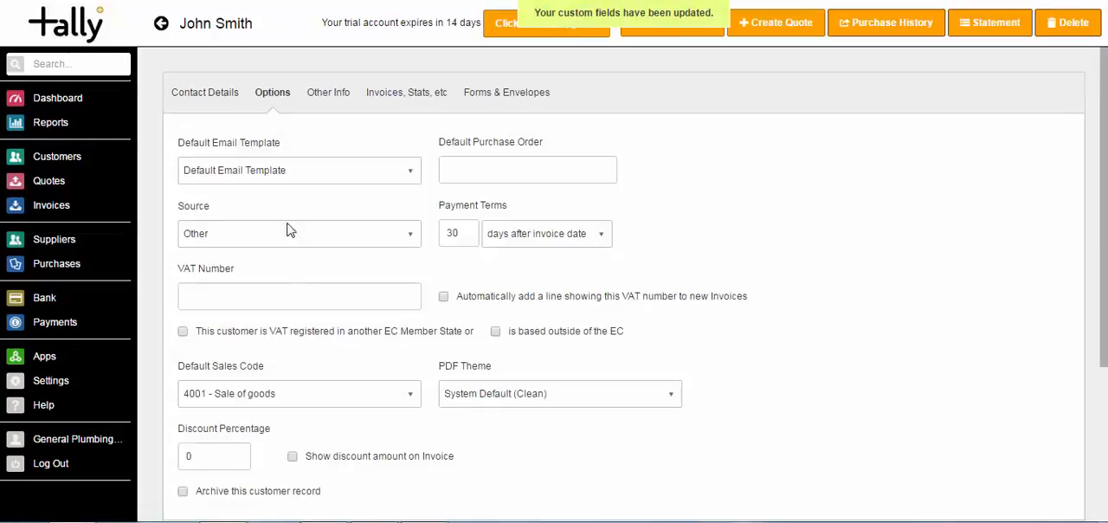
- Fill in the customer's birthday in the custom field under Other Info
left_click(332, 100)
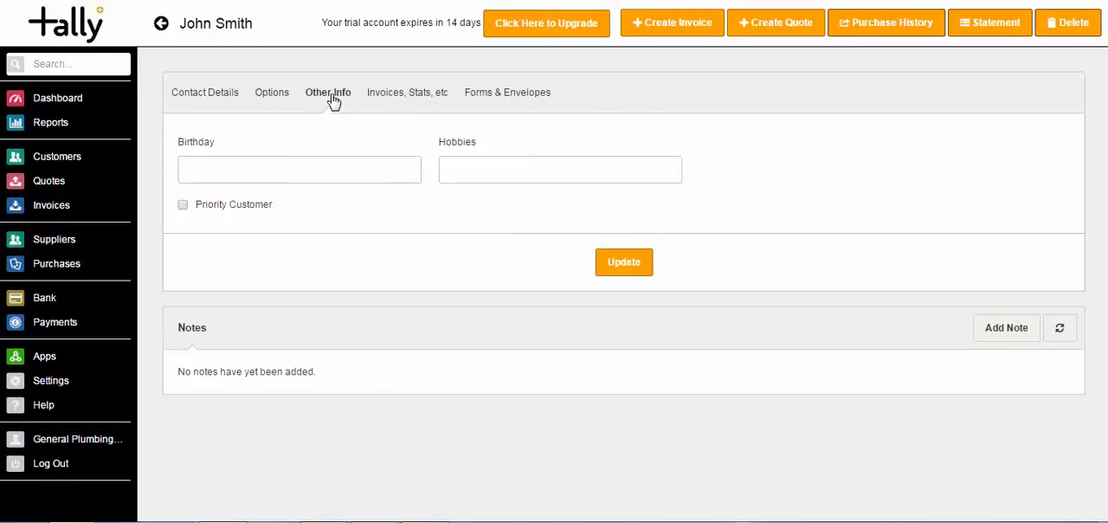
left_click(327, 166)
left_click(450, 168)
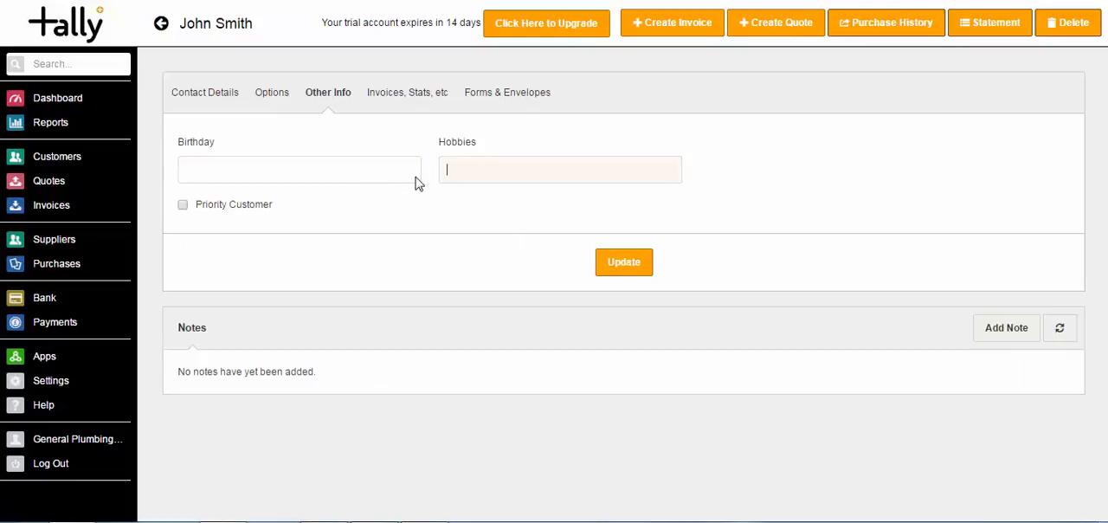
left_click(253, 175)
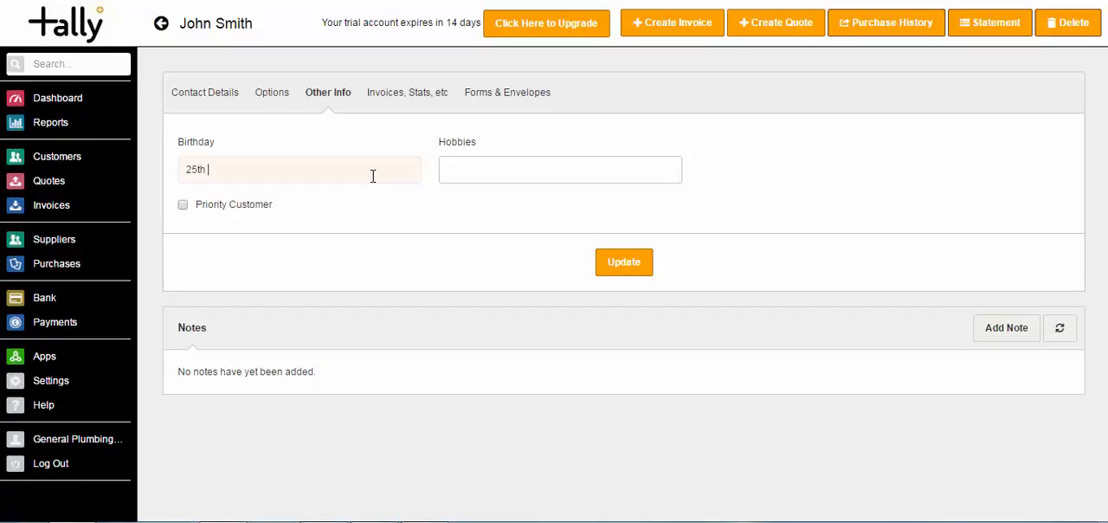
key("Tab")
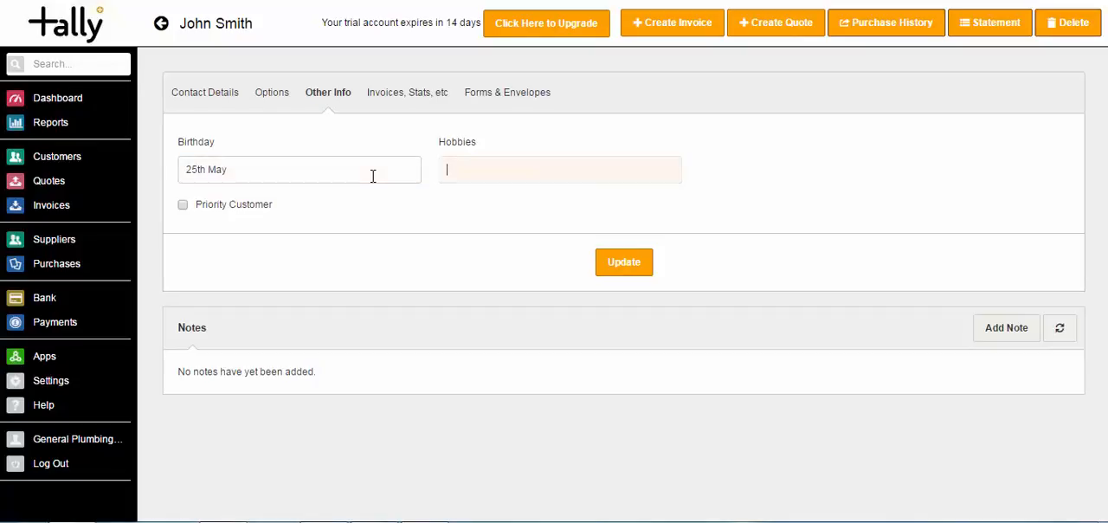
- Enter Running as the customer's hobby, mark the customer as a Priority Customer and save the Other Info details
type("Run")
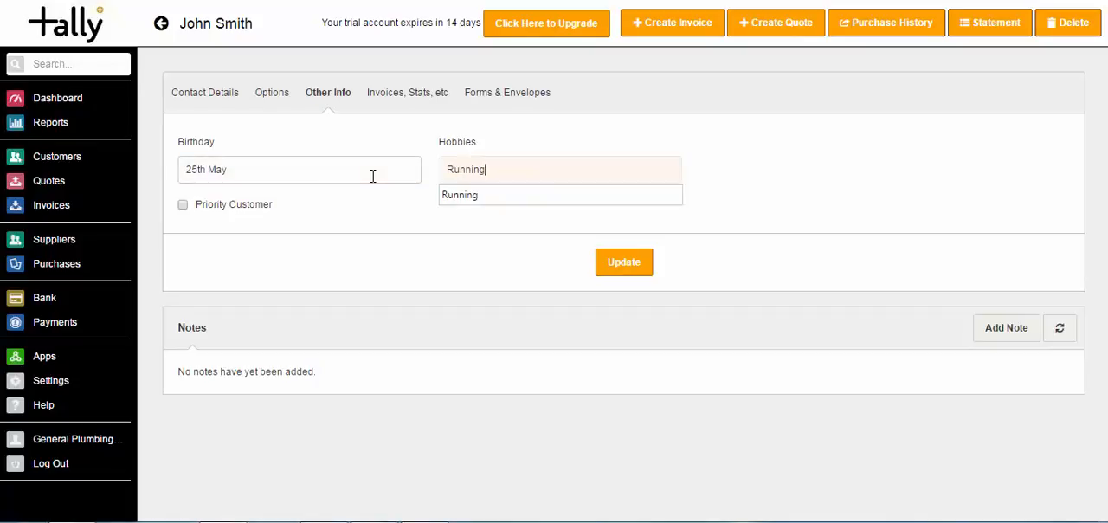
type("ning")
left_click(182, 204)
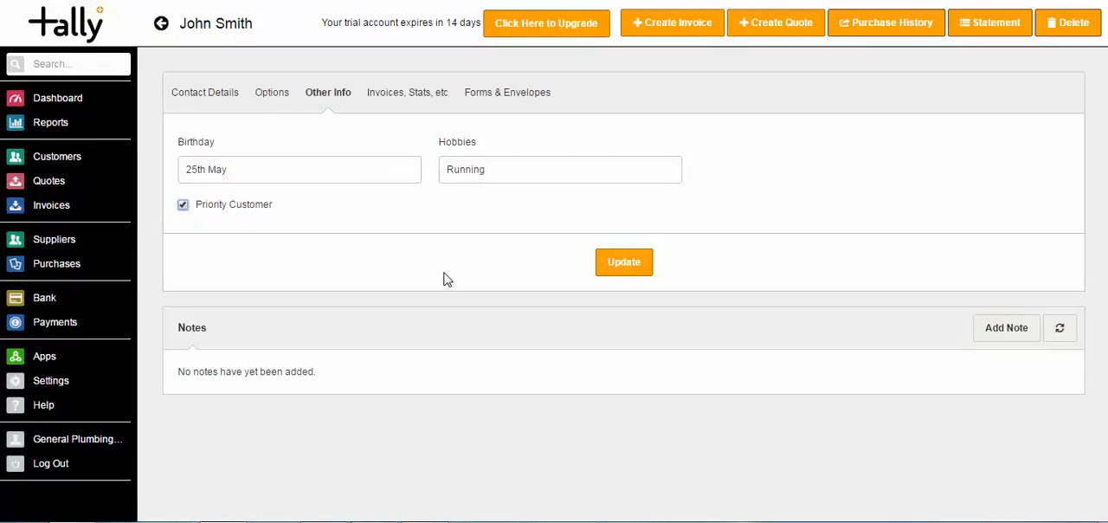
left_click(610, 270)
- Look at the blank note form without saving a note, and review the customer's invoices, quotes and statistics
left_click(1005, 327)
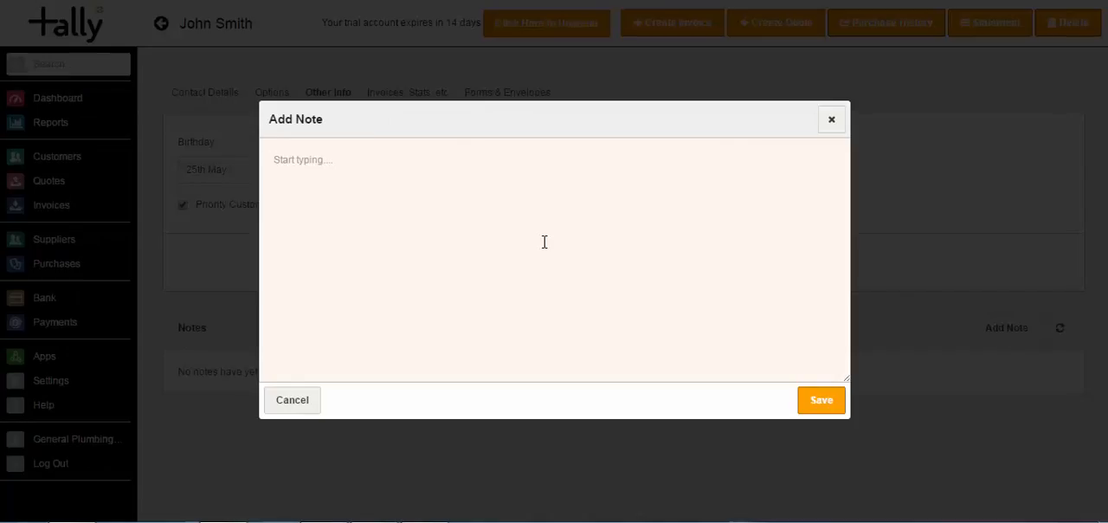
left_click(287, 407)
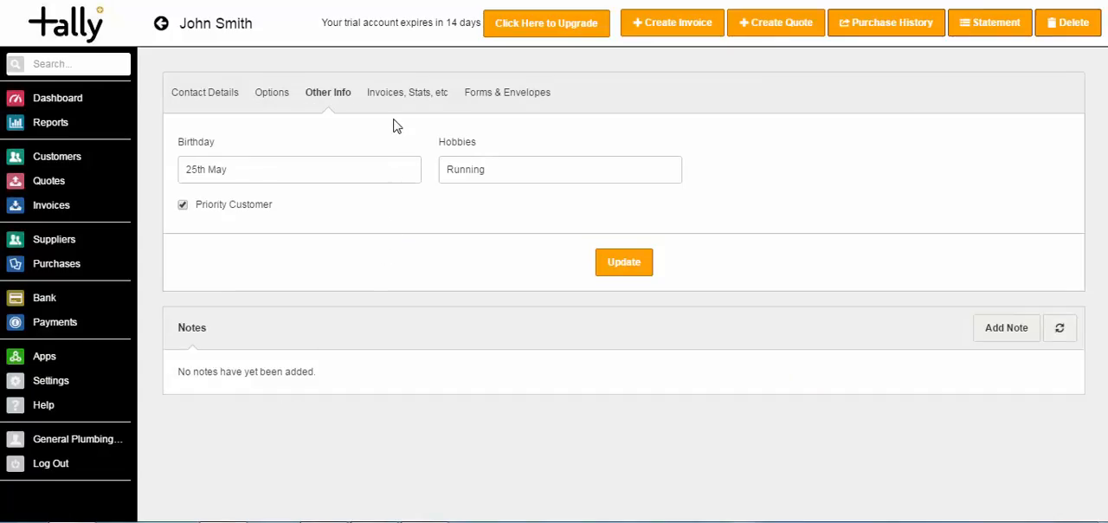
left_click(384, 96)
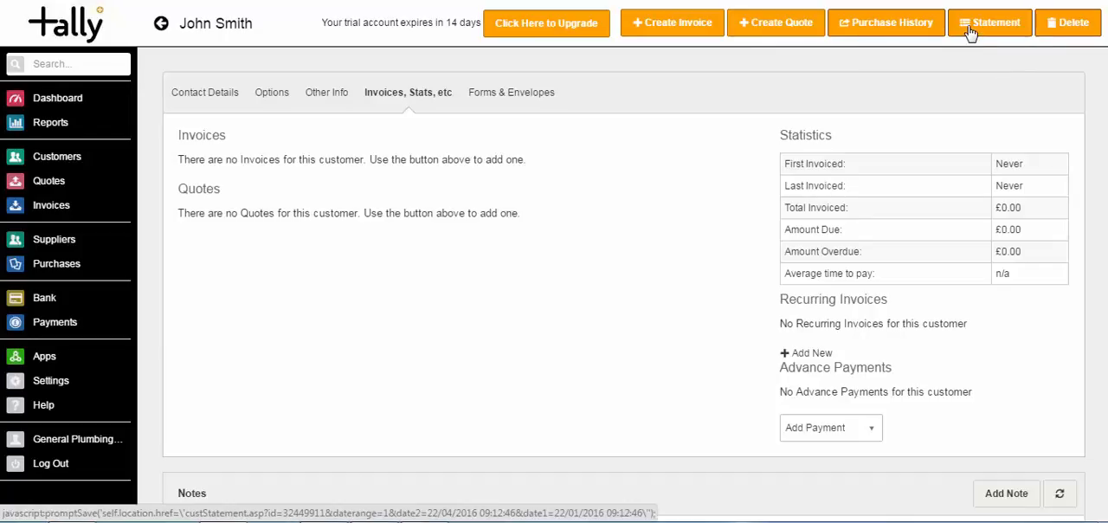
left_click(214, 103)
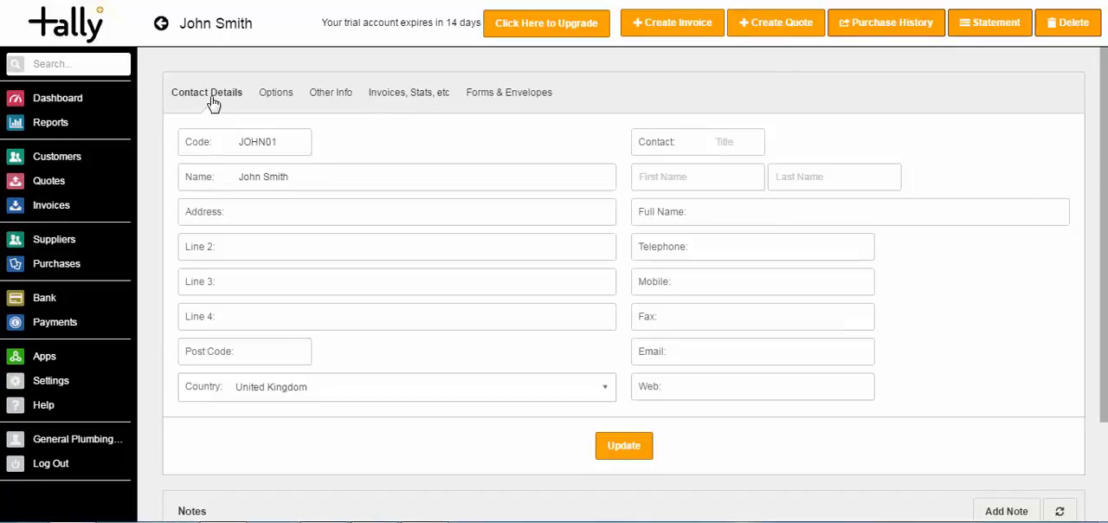
- In the customer list, check which bulk actions are available for a selected customer, leaving the customer unselected
left_click(74, 163)
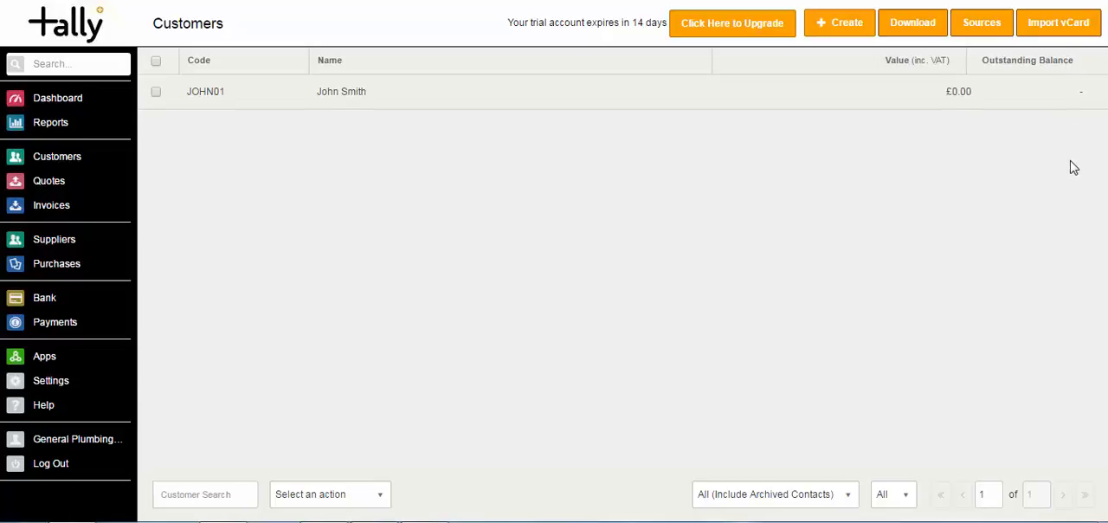
left_click(156, 95)
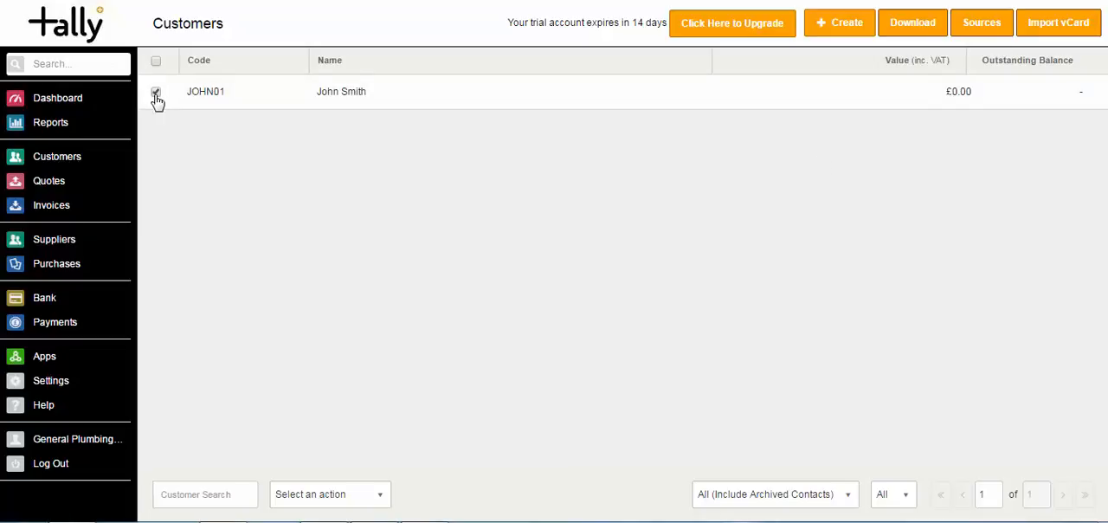
left_click(372, 501)
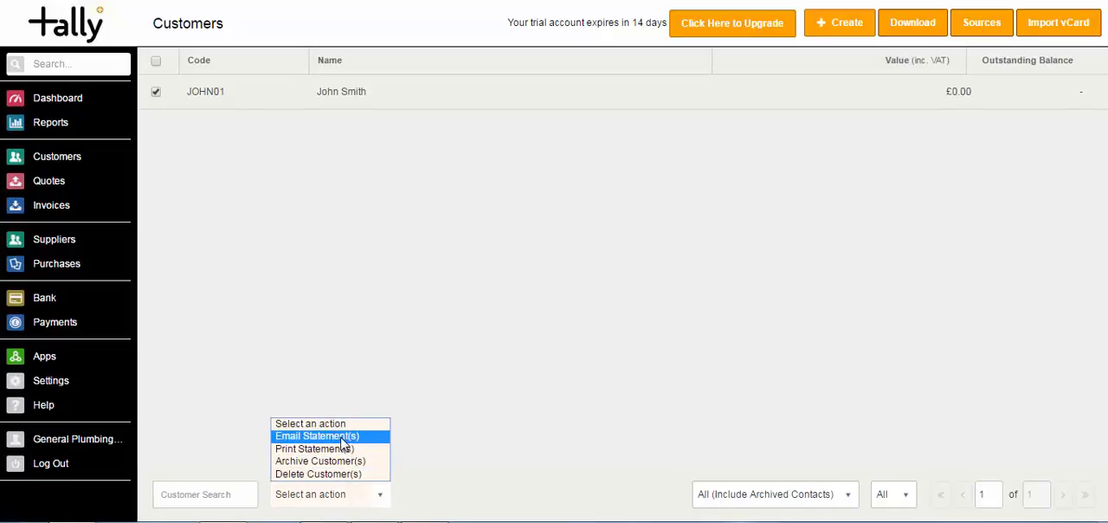
left_click(322, 368)
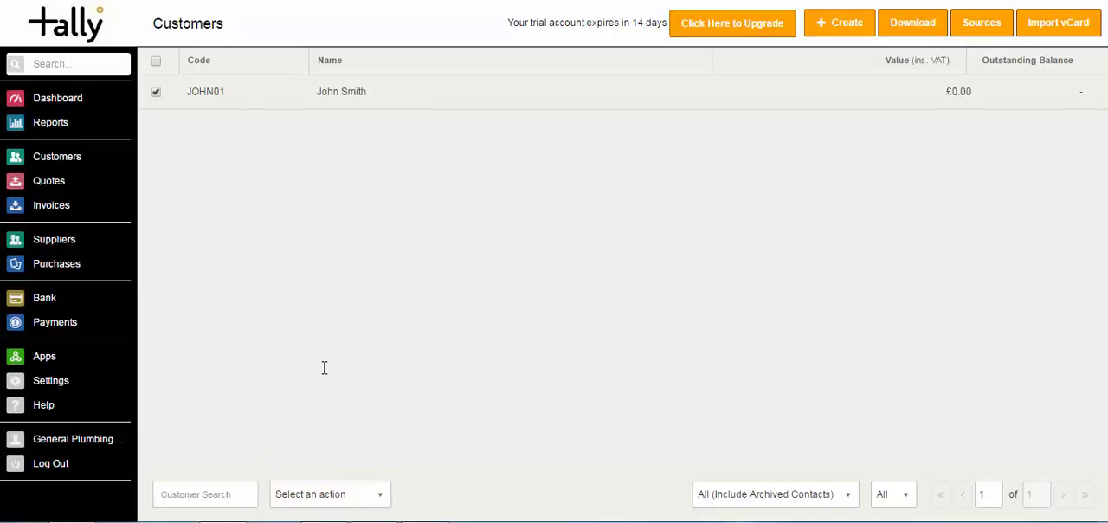
left_click(156, 92)
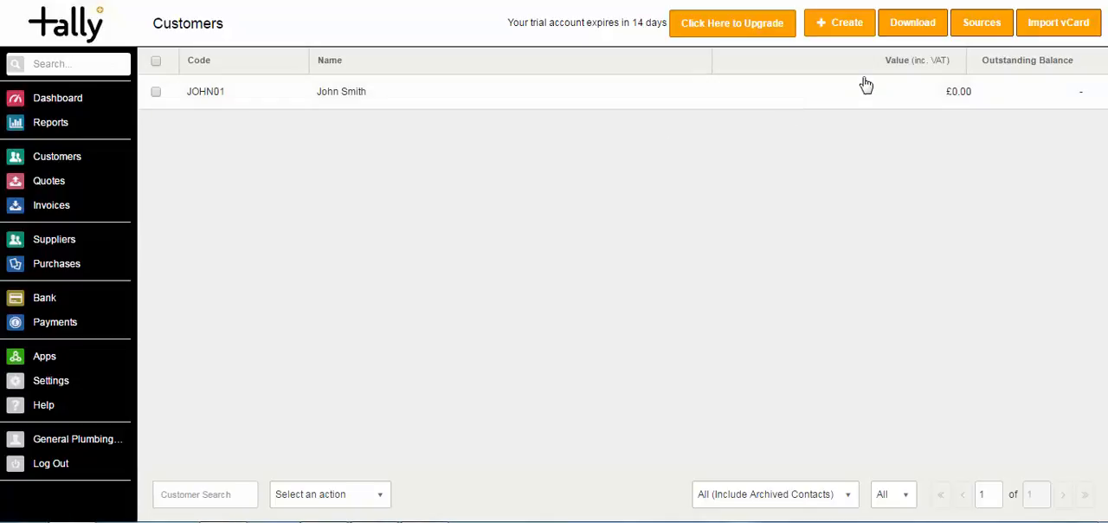
- Download the customer report covering all customers
left_click(913, 24)
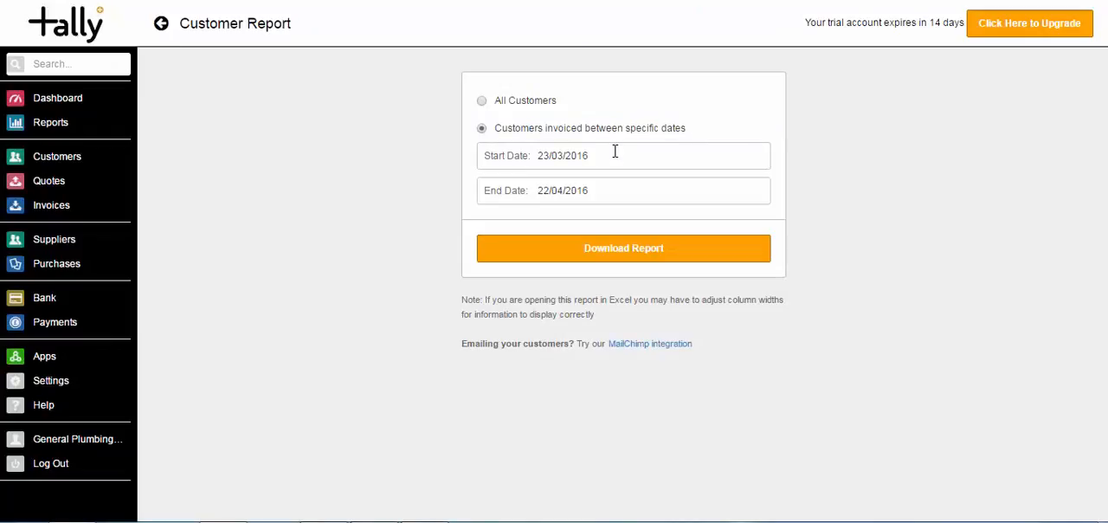
left_click(537, 155)
left_click(485, 102)
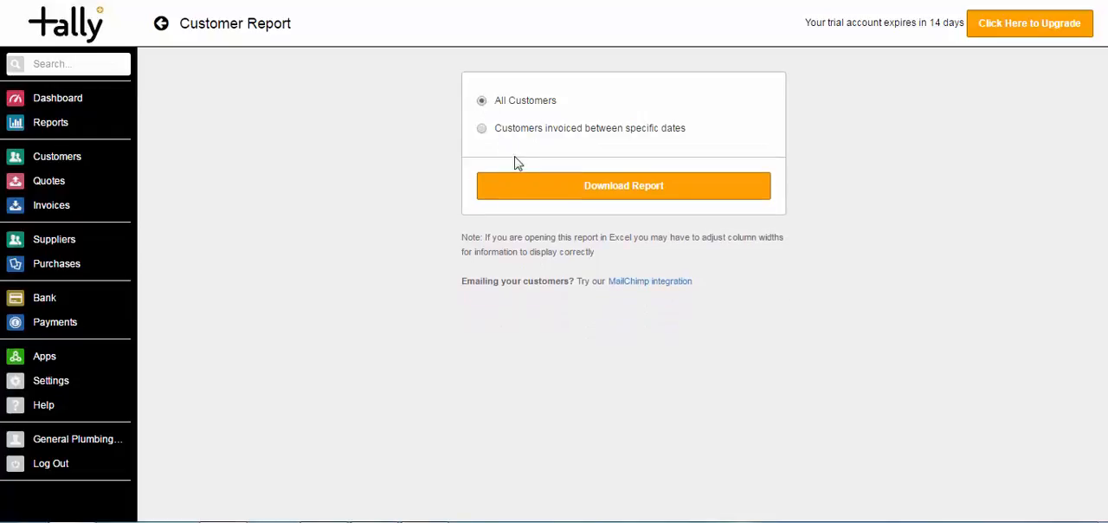
left_click(518, 187)
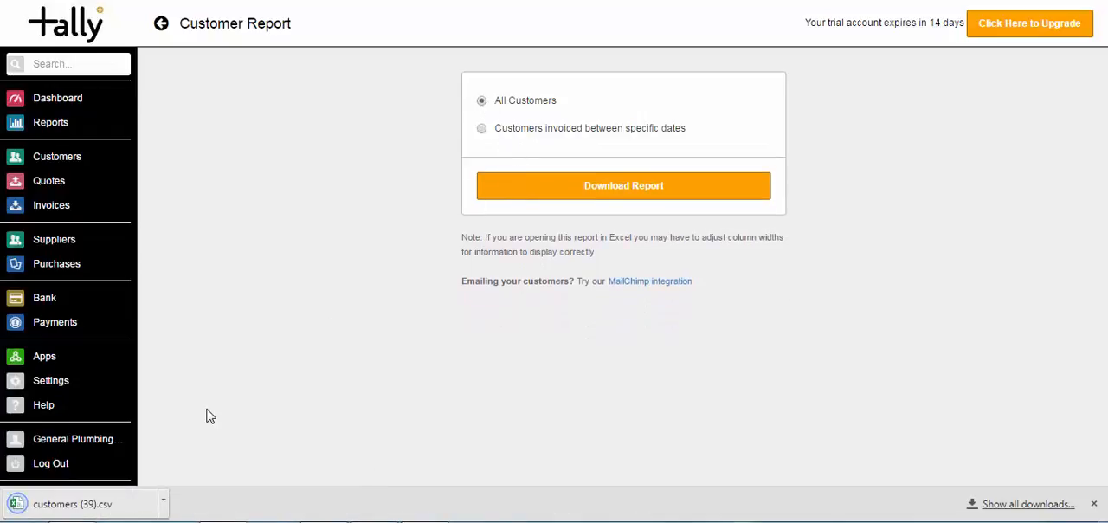
- Open the downloaded customer CSV in Excel and examine the customer's row across the contact, Source, Birthday, Hobbies and Priority Customer columns
left_click(139, 507)
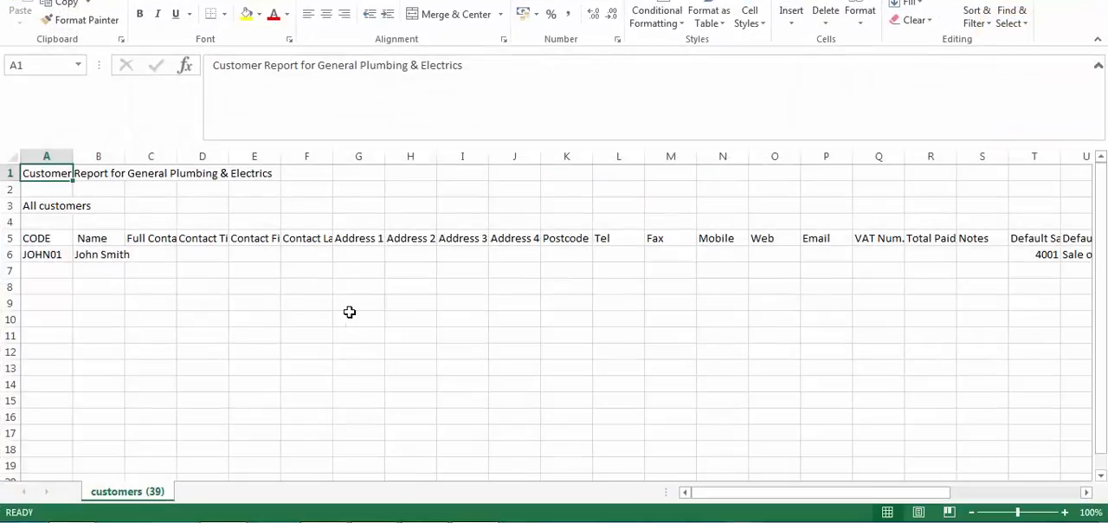
left_click(227, 258)
key("Right")
key("Right")
key("Right")
key("Right")
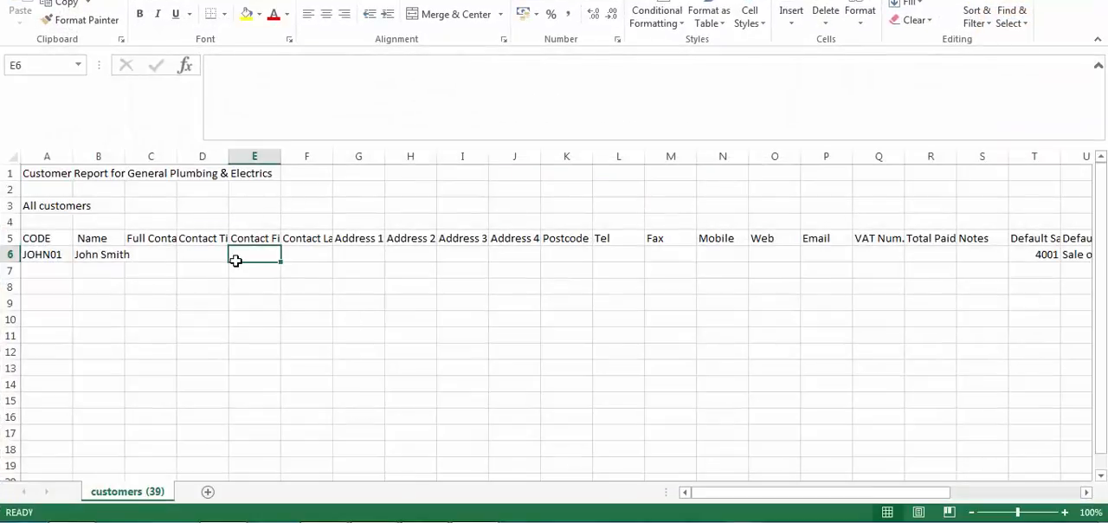
key("Right")
key("Right")
key("Right")
key("Right")
key("Right")
key("Right")
key("Right")
key("Right")
key("Right")
key("Right")
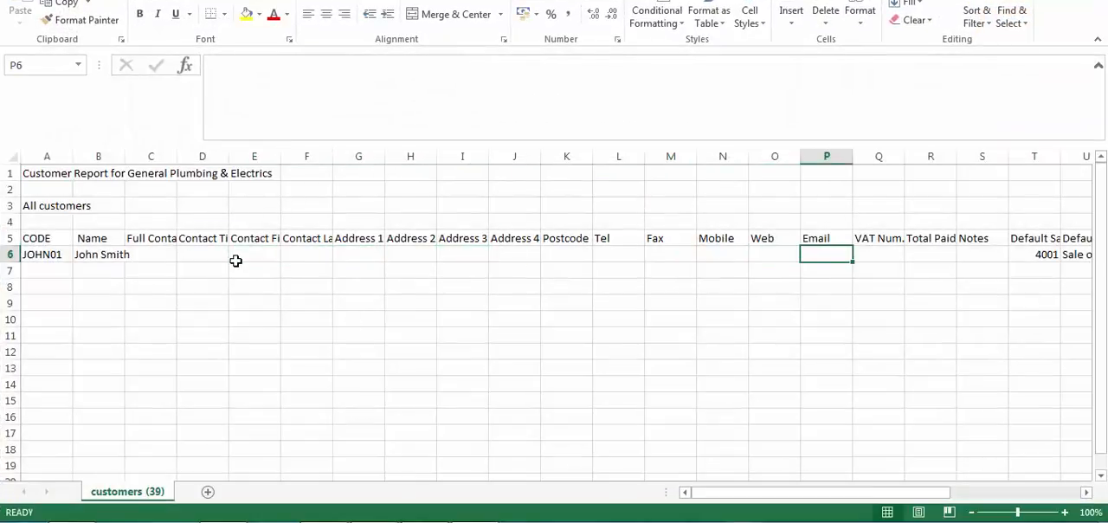
key("Right")
key("Right")
key("Right")
key("Right")
key("Right")
key("Right")
key("Right")
key("Right")
key("Right")
key("Right")
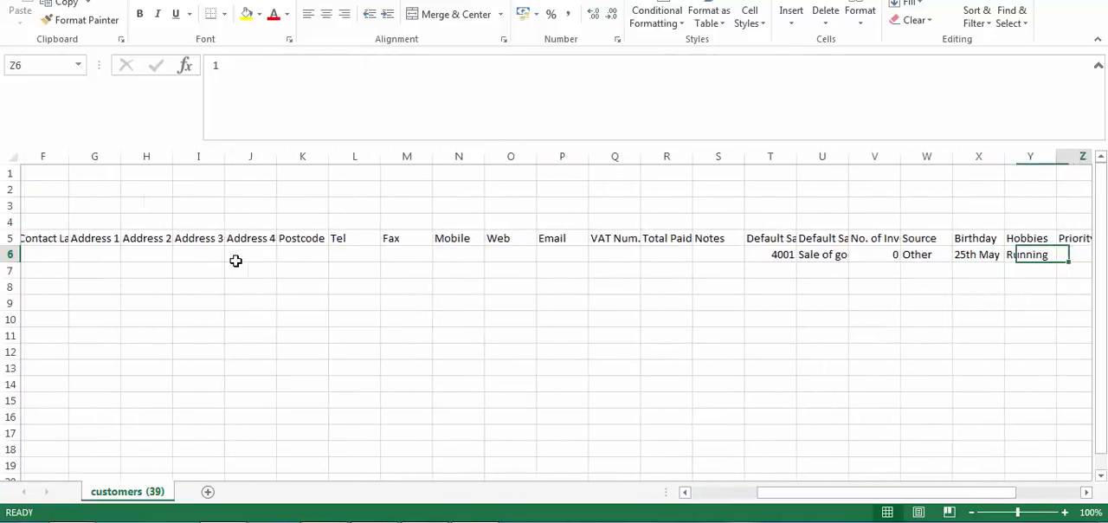
key("Left")
key("Left")
key("Left")
key("Left")
key("Left")
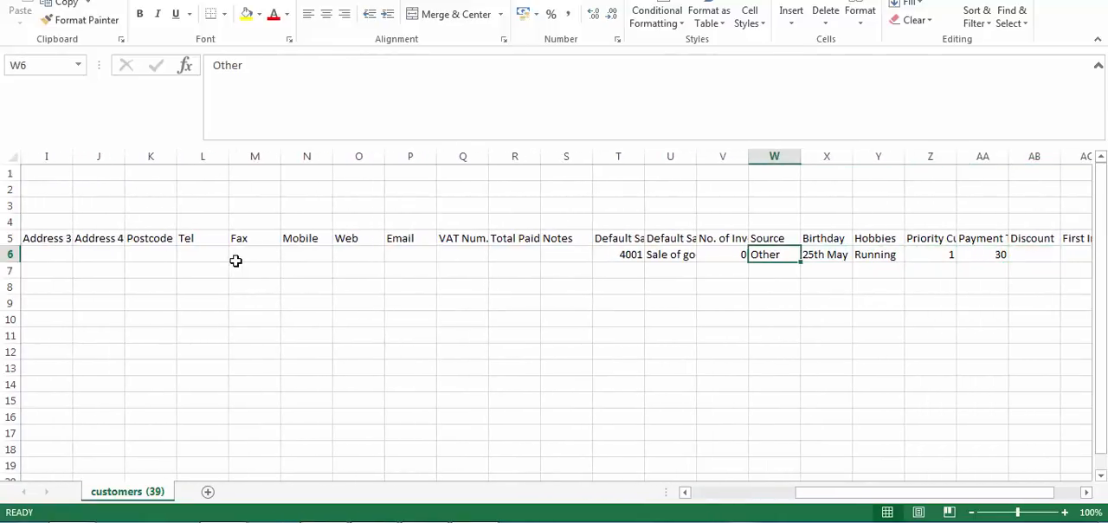
key("Right")
key("Right")
key("Right")
key("Left")
key("Left")
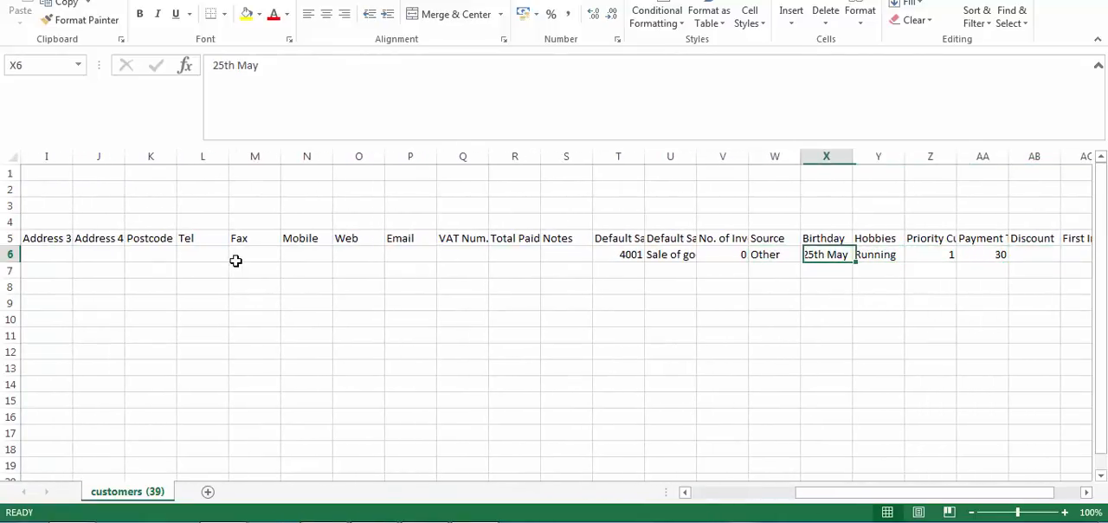
key("Right")
key("Right")
key("Left")
key("Left")
key("Right")
key("Right")
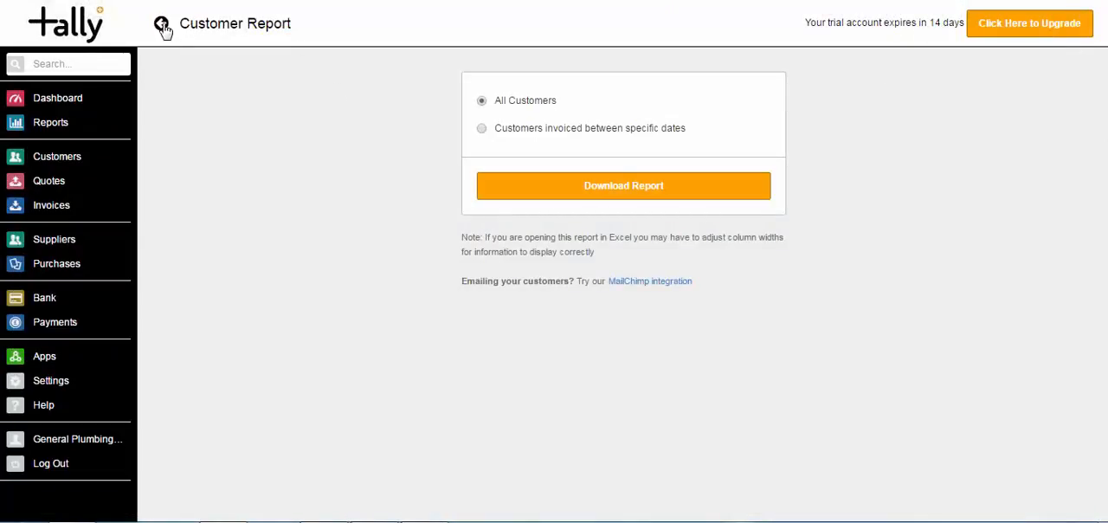
- Back in Tally, create a second customer by entering the full name, save the contact details and return to the customer list
left_click(162, 26)
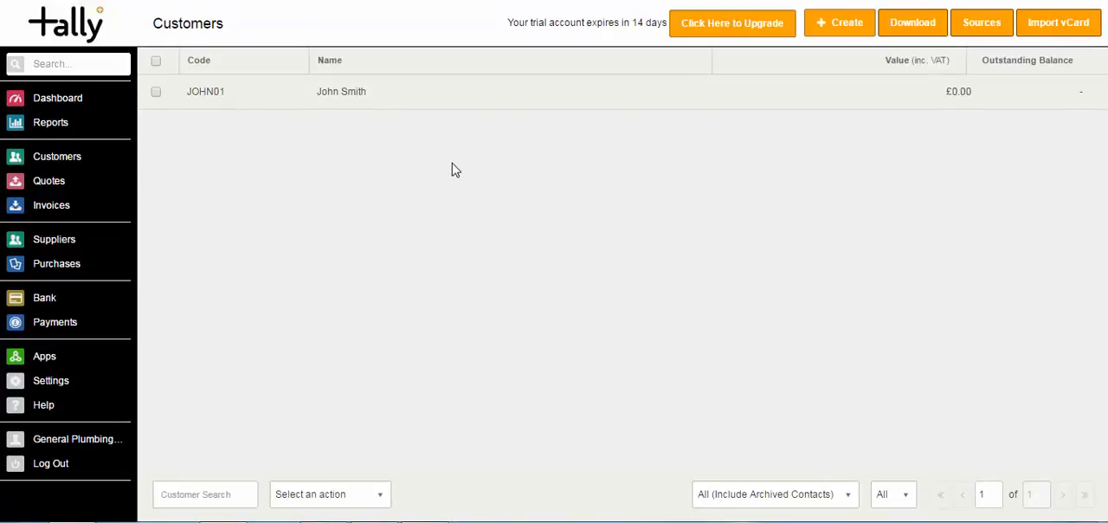
left_click(847, 26)
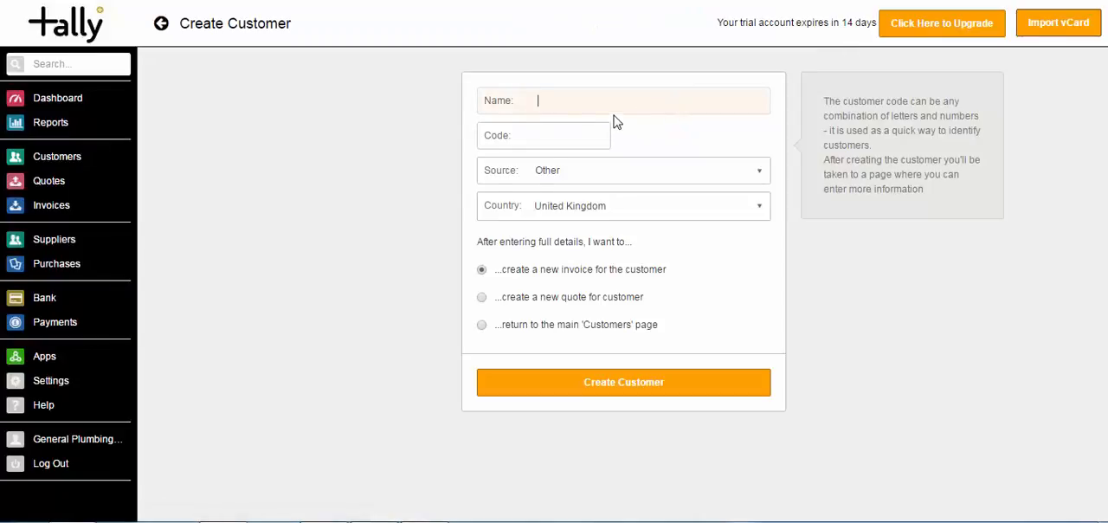
type("Jane Doe")
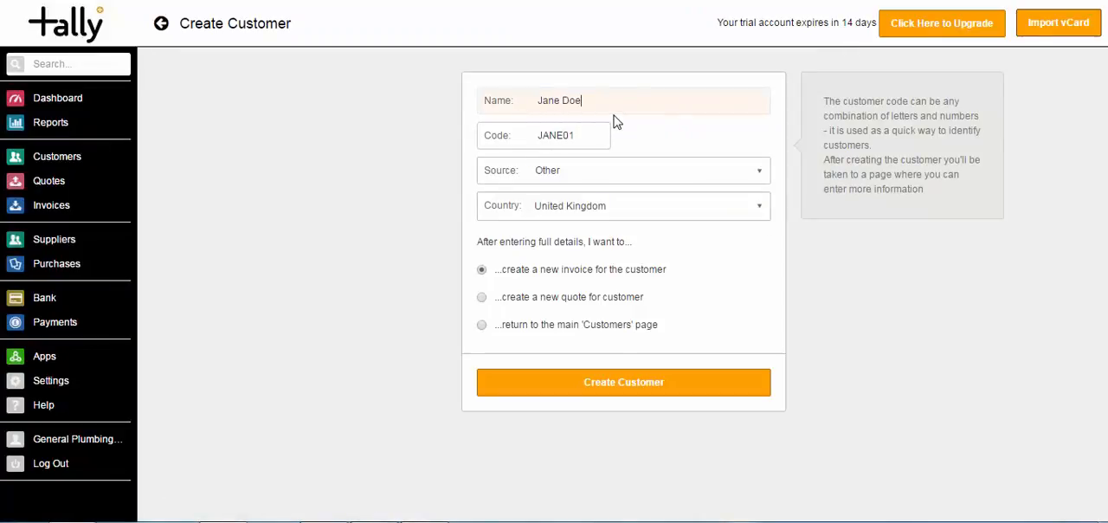
left_click(585, 386)
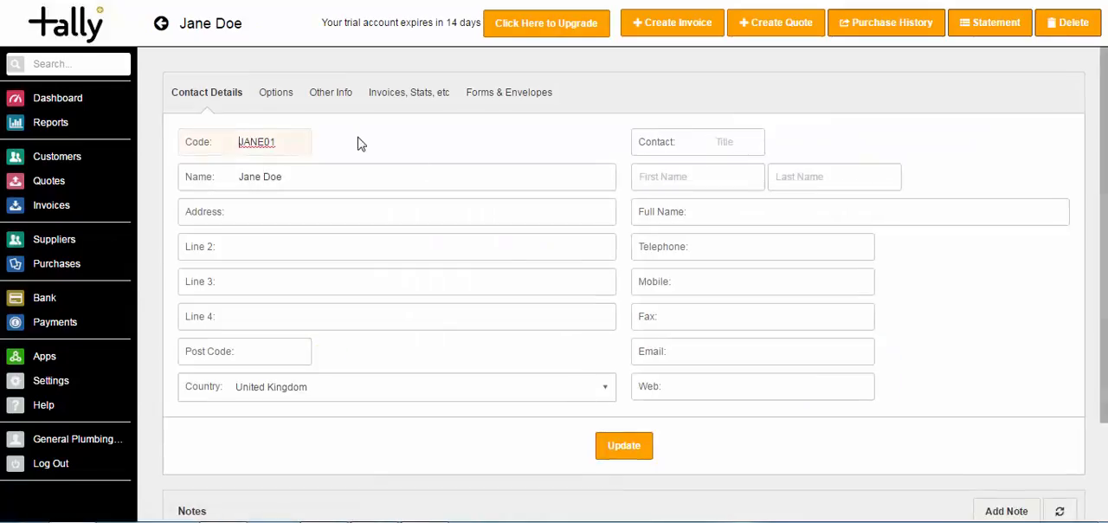
left_click(71, 165)
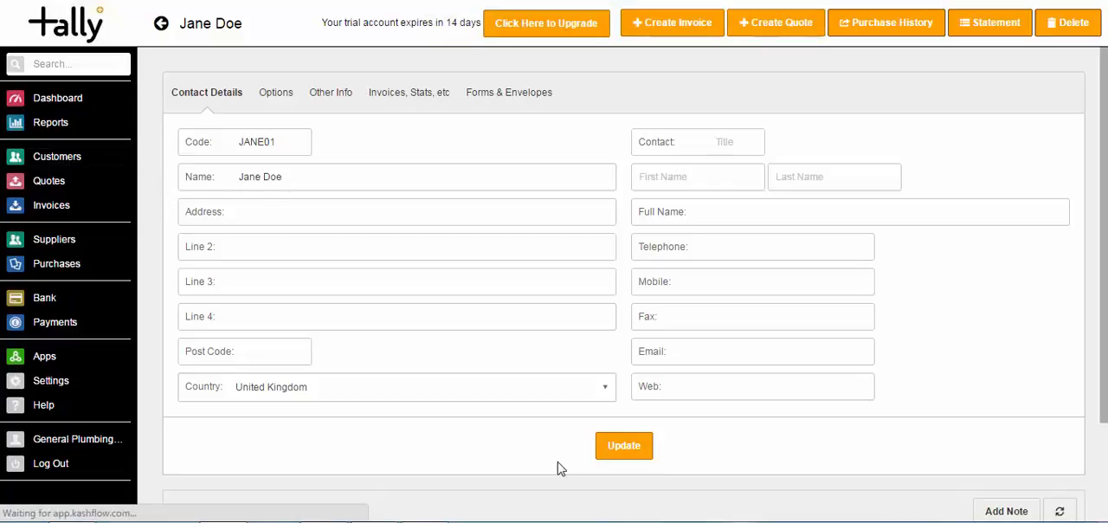
left_click(71, 160)
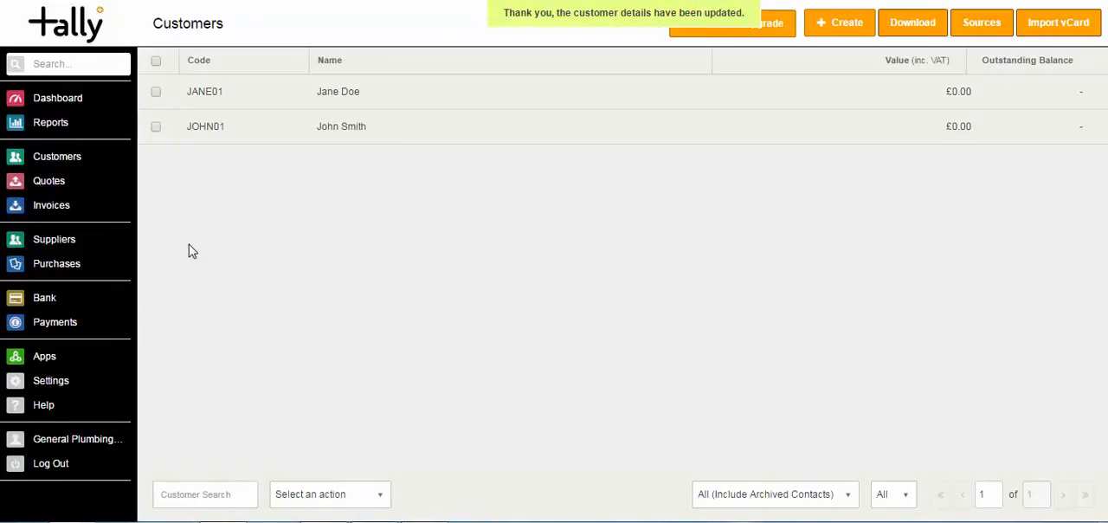
- Create a supplier named Wickes, keeping the suggested code and leaving the option to record a new purchase off
left_click(66, 247)
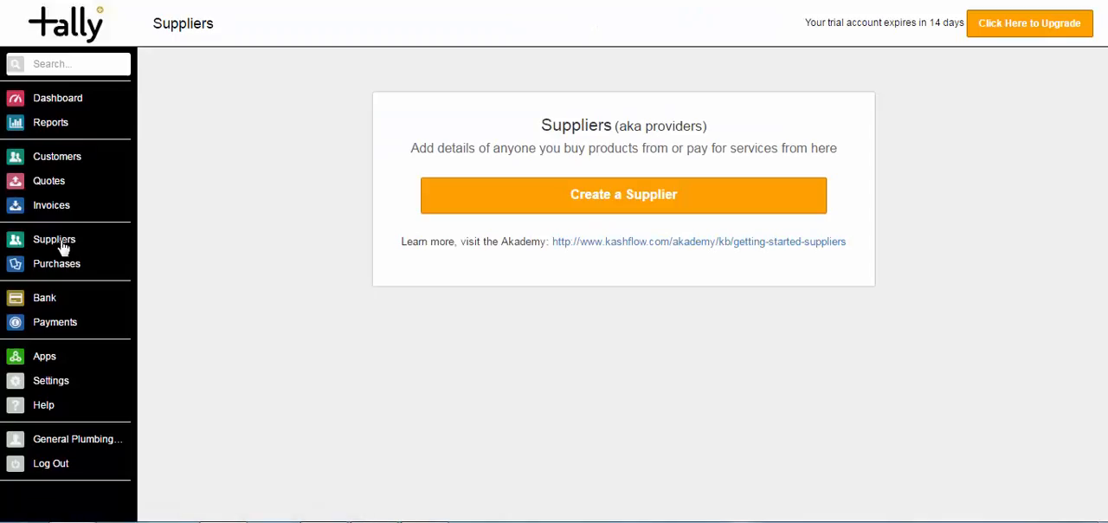
left_click(596, 202)
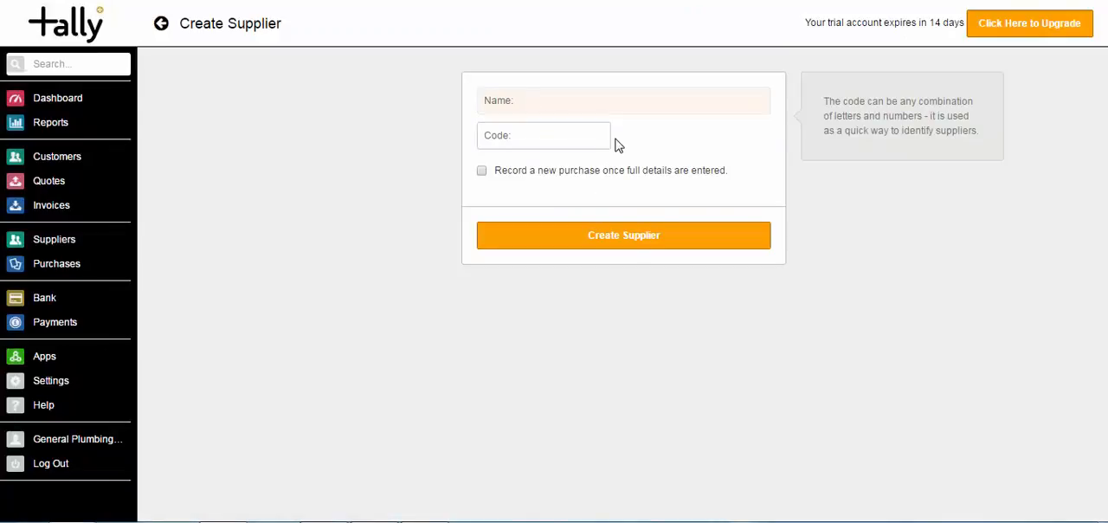
type("Wickes")
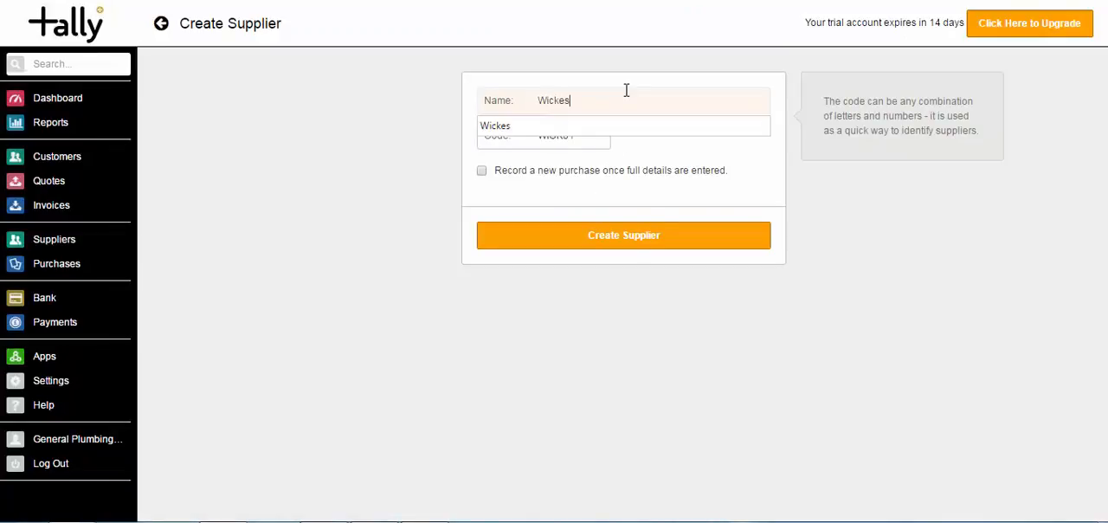
key("Tab")
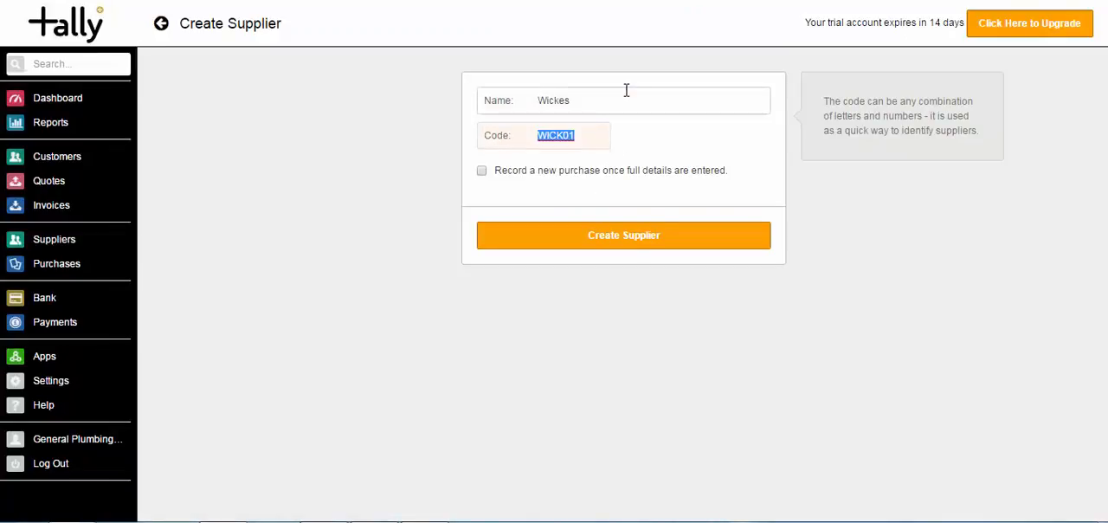
left_click(591, 136)
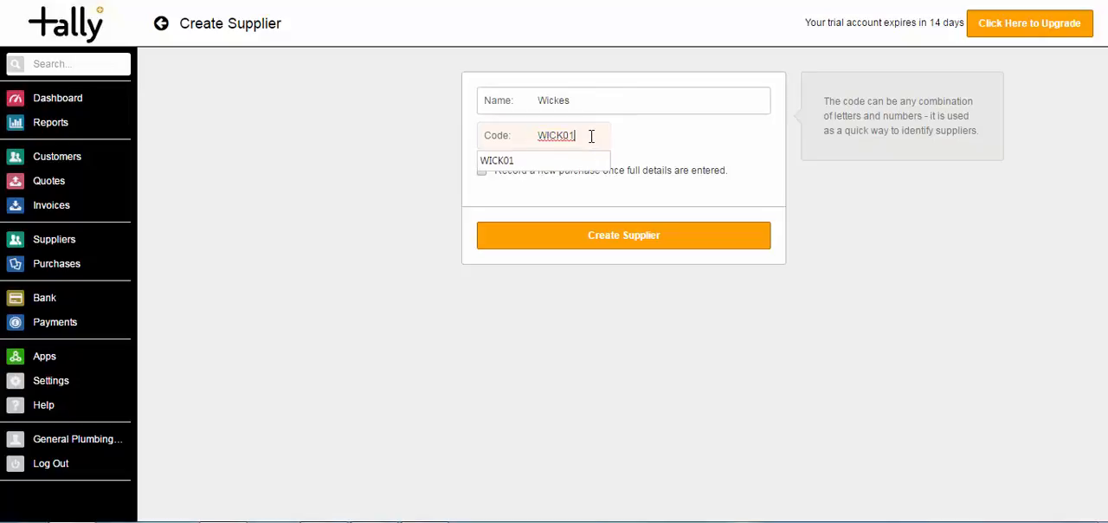
left_click(601, 245)
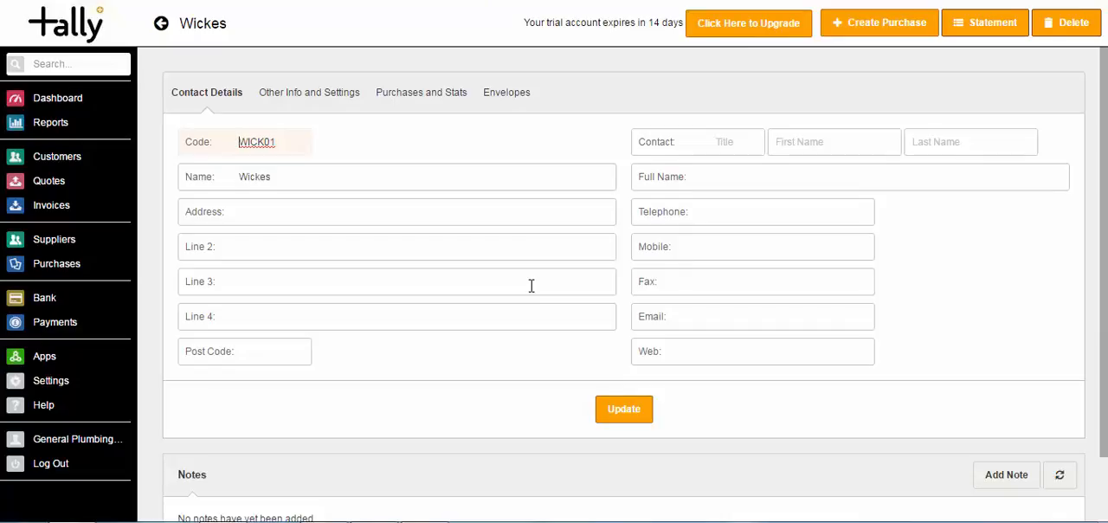
- Set the Wickes supplier's default payment method to Company Debit Card in its other info and settings
left_click(279, 94)
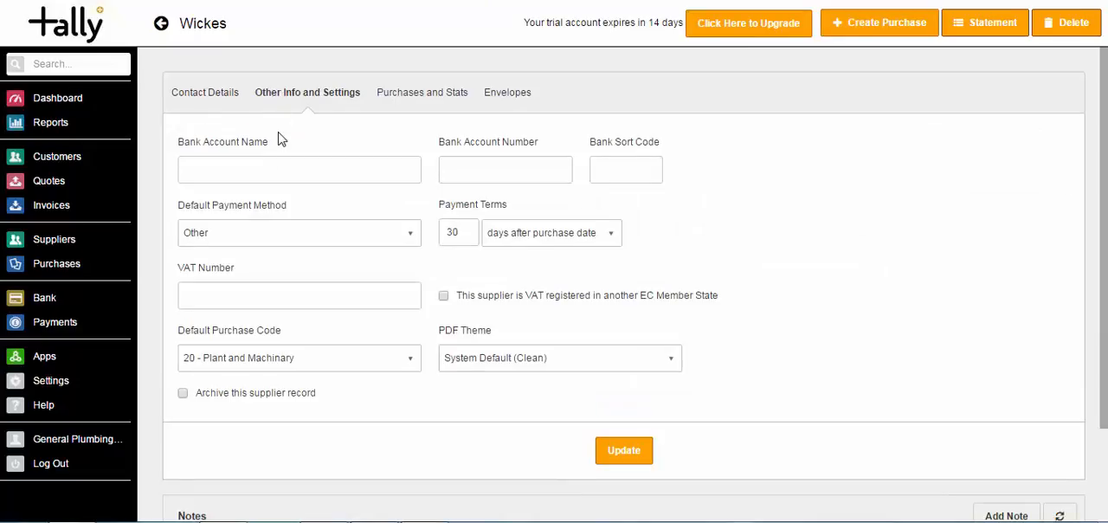
left_click(320, 248)
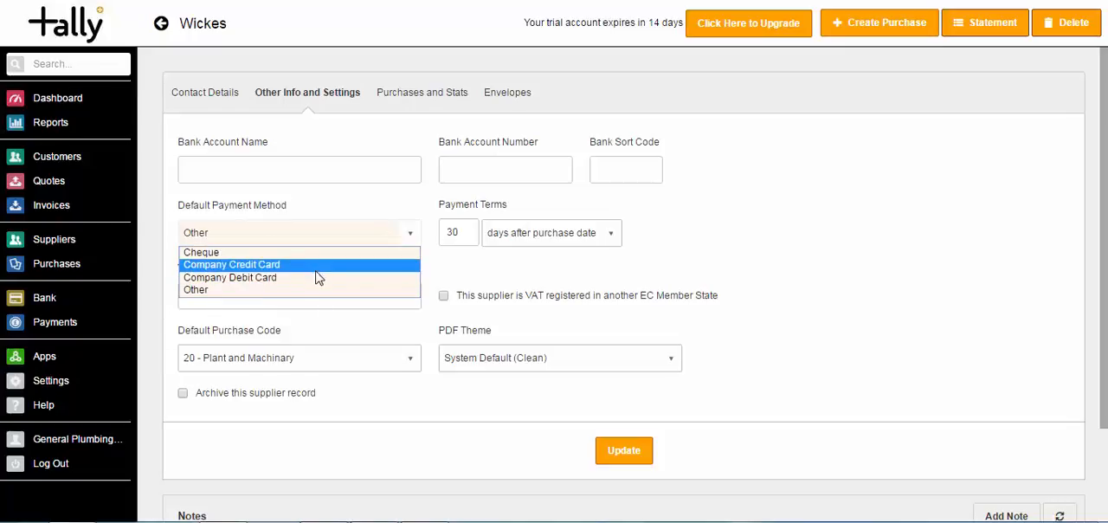
left_click(317, 277)
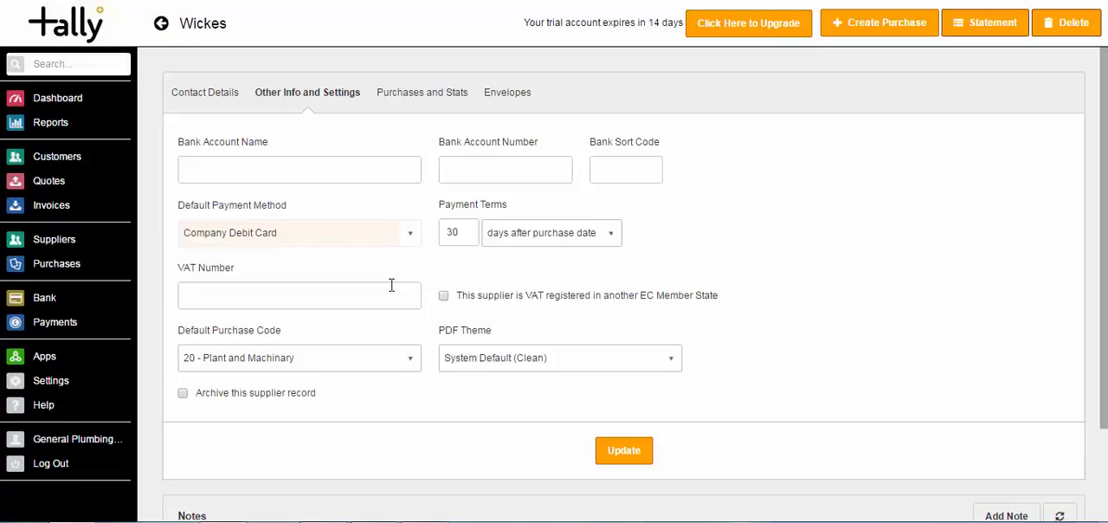
- Set the Wickes supplier's default purchase code to 5000 - Materials Purchased, leaving the VAT number blank
left_click(363, 295)
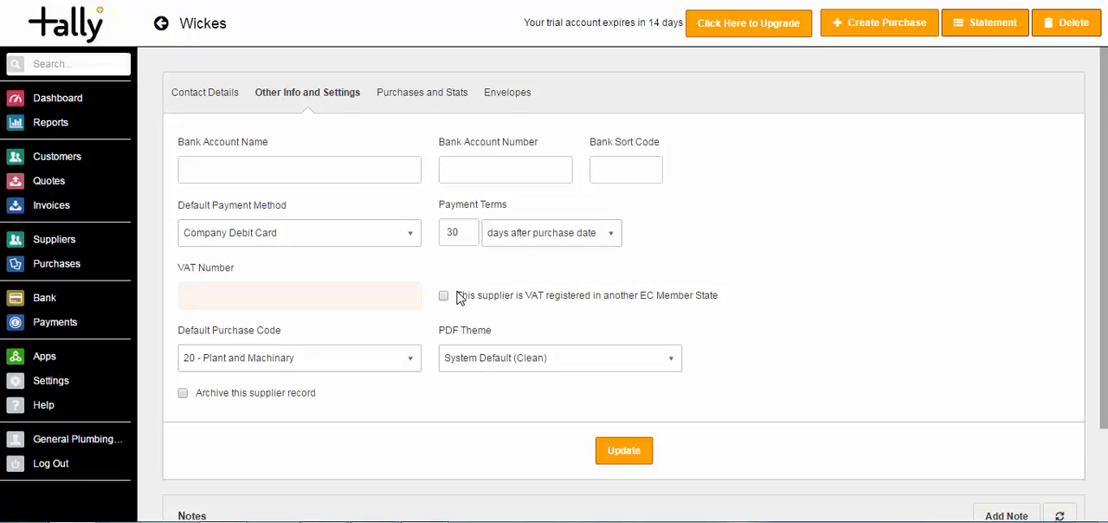
left_click(409, 366)
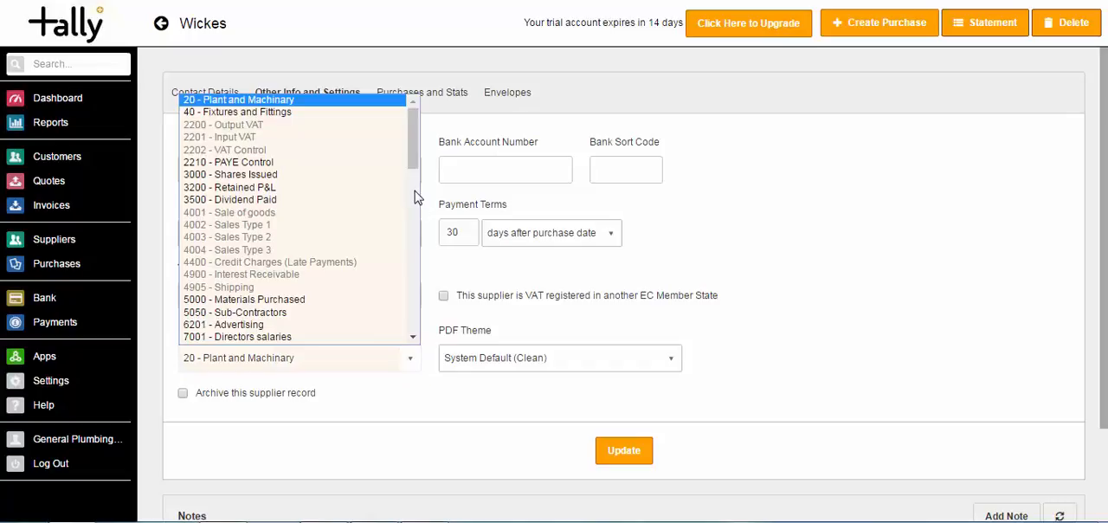
left_click_drag(414, 163, 416, 187)
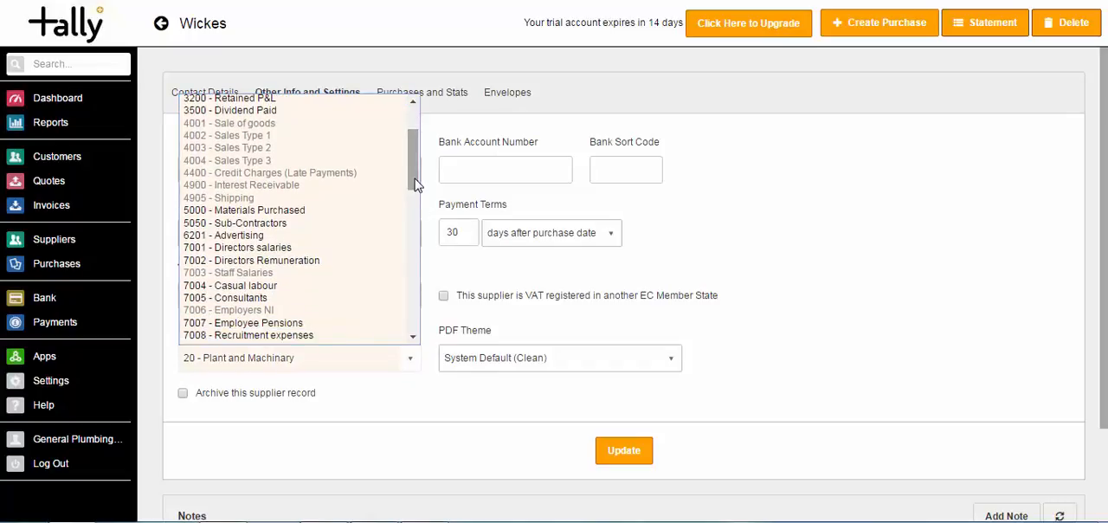
left_click(384, 211)
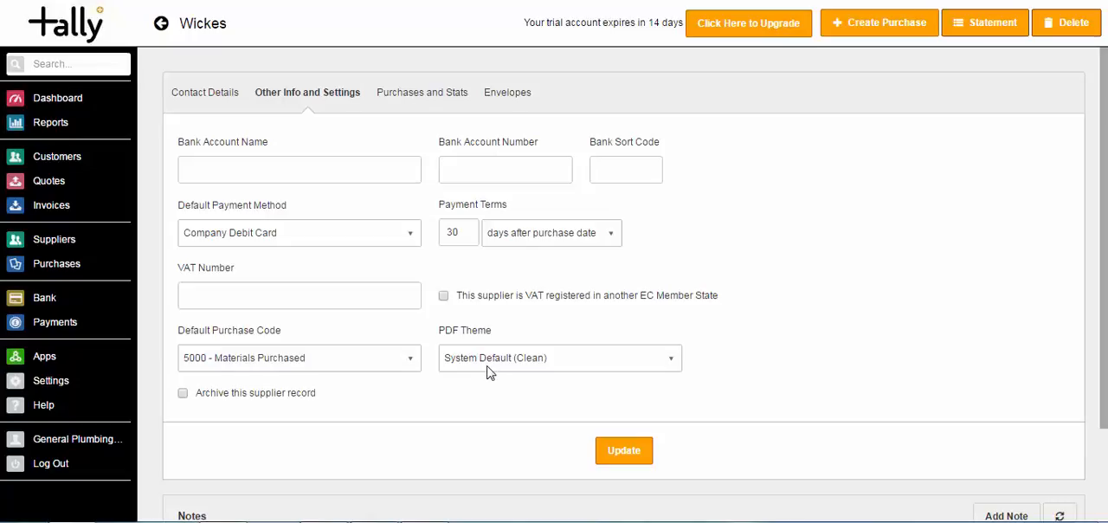
- View the Wickes supplier's purchases and statistics, and look at the blank note form without adding a note
left_click(402, 95)
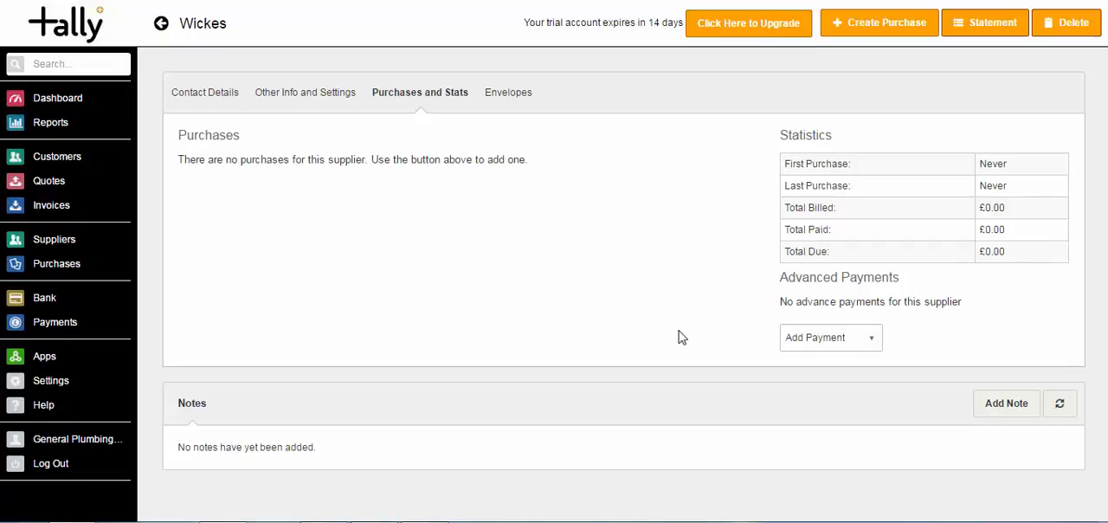
left_click(1010, 408)
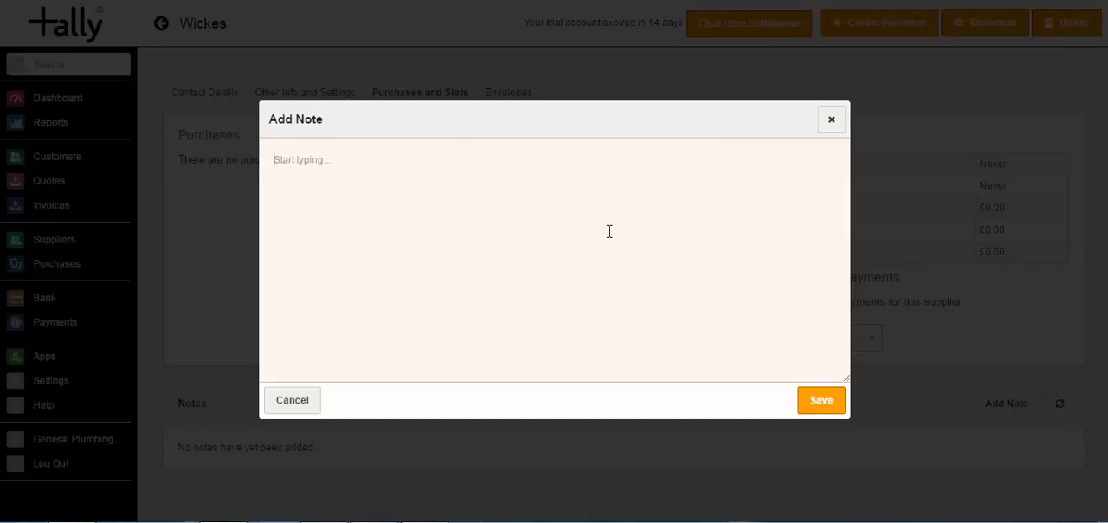
left_click(829, 122)
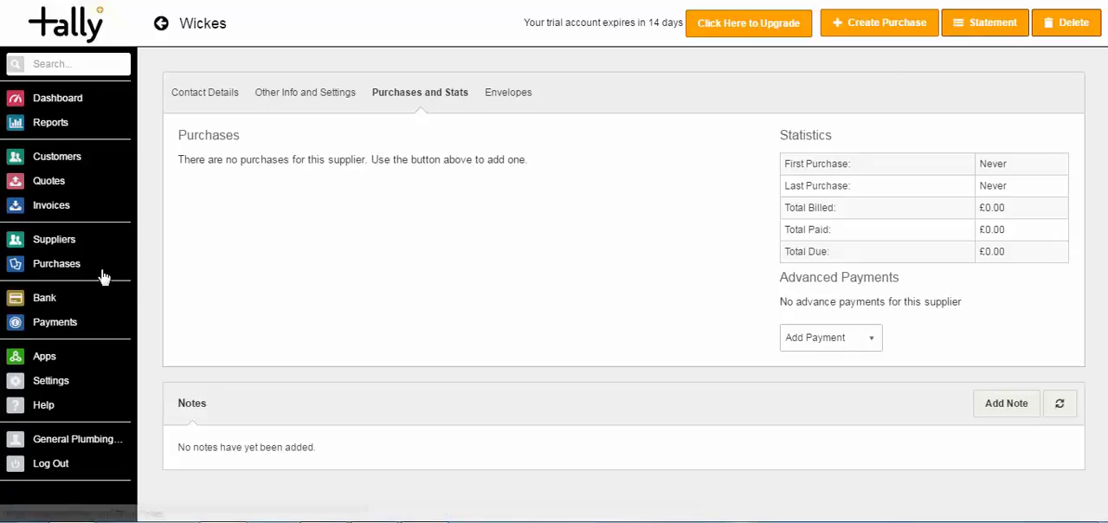
- View the full supplier list and return to the dashboard
left_click(54, 241)
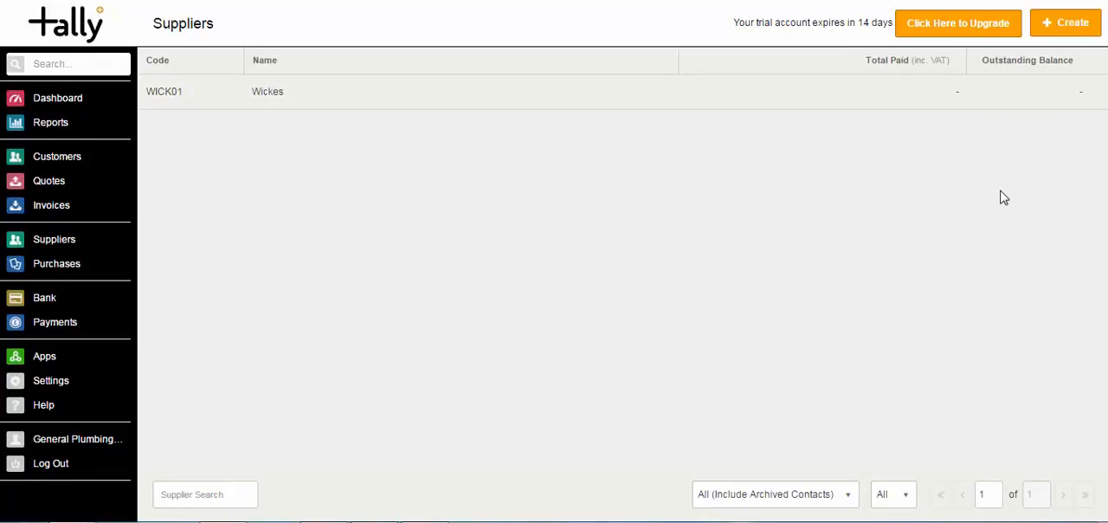
left_click(78, 106)
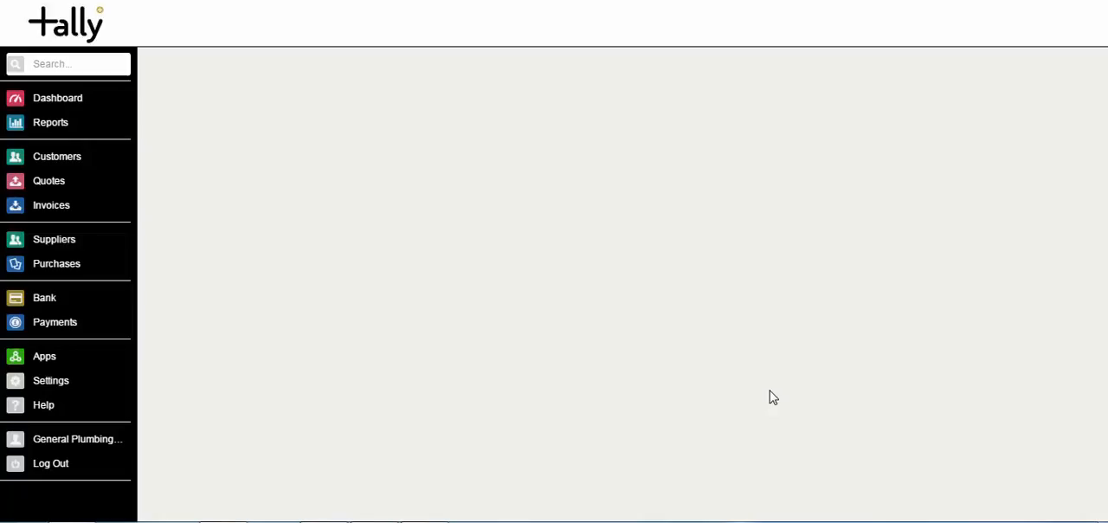